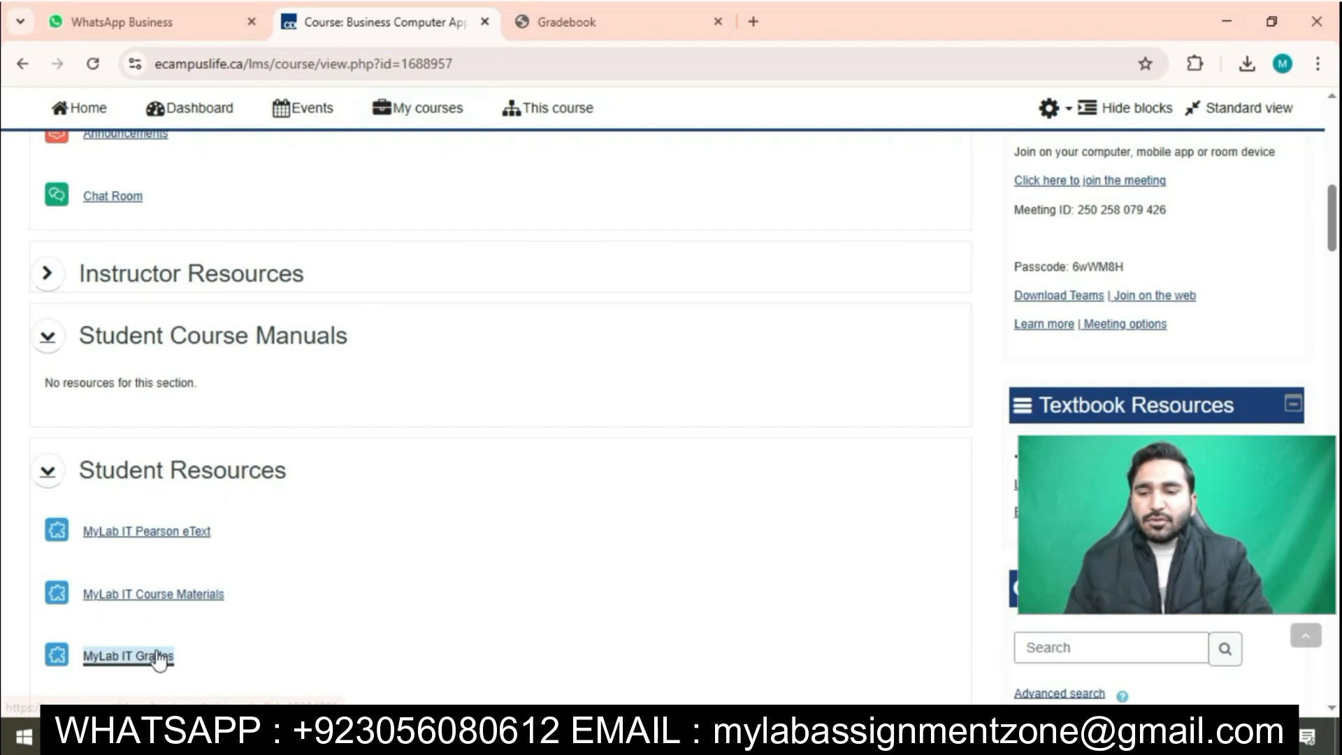
- Open the MyLab IT gradebook from the course page and launch Excel Chapter 4: Simulation Exam in a maximized window
{"action": "left_click", "coordinate": [160, 657]}
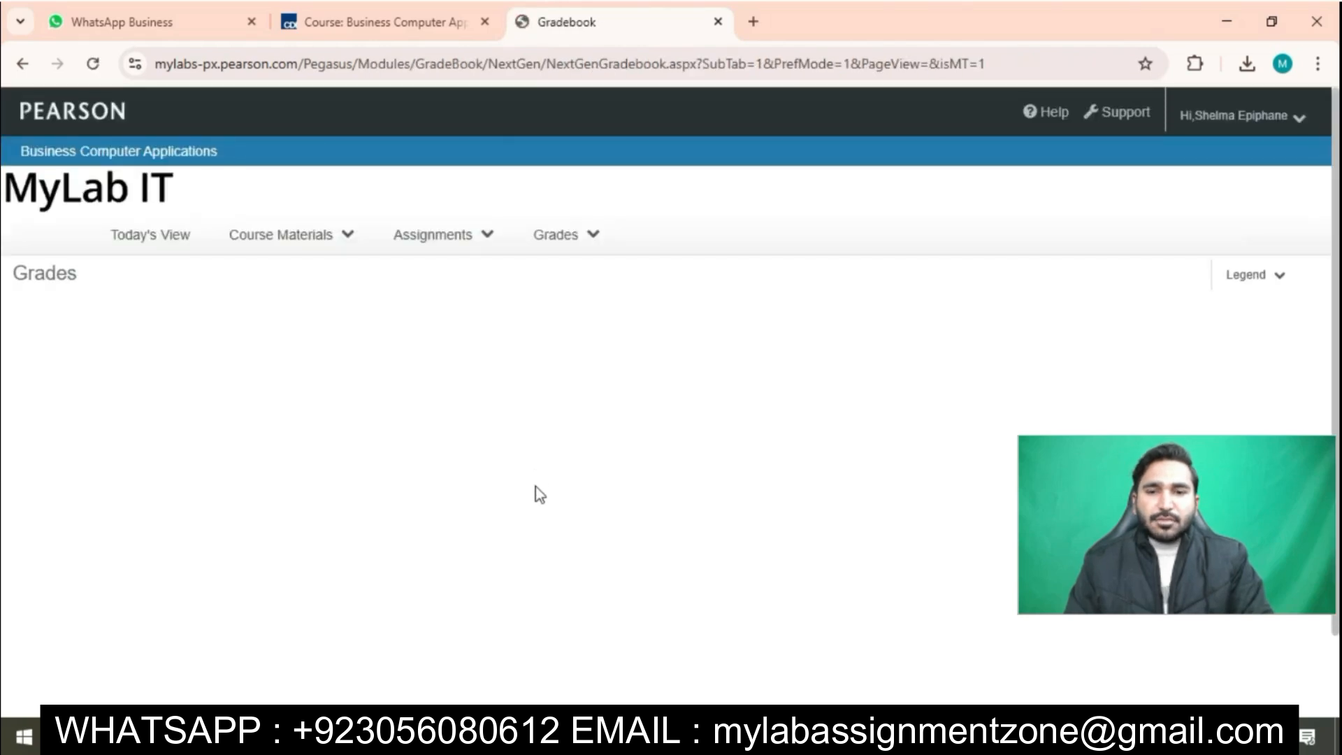
{"action": "scroll", "coordinate": [540, 495], "scroll_direction": "down", "scroll_amount": 10}
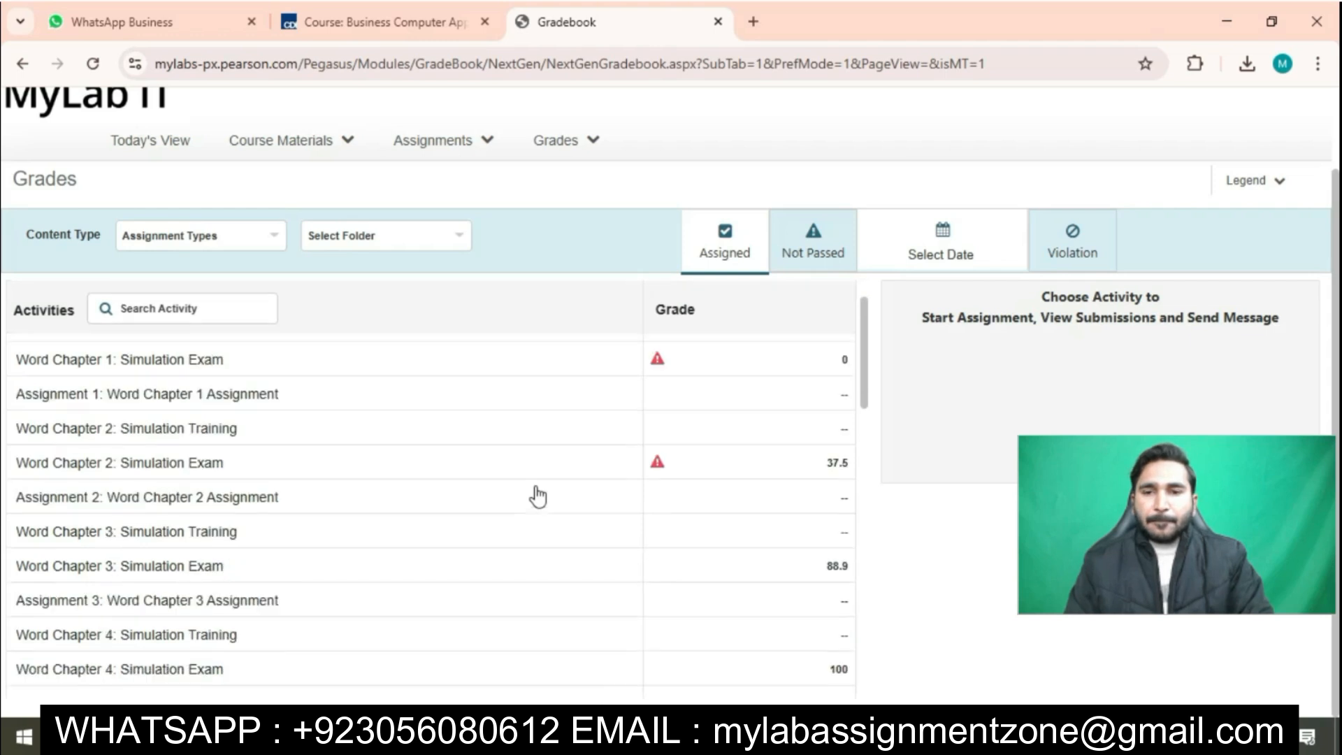
{"action": "scroll", "coordinate": [540, 495], "scroll_direction": "down", "scroll_amount": 1}
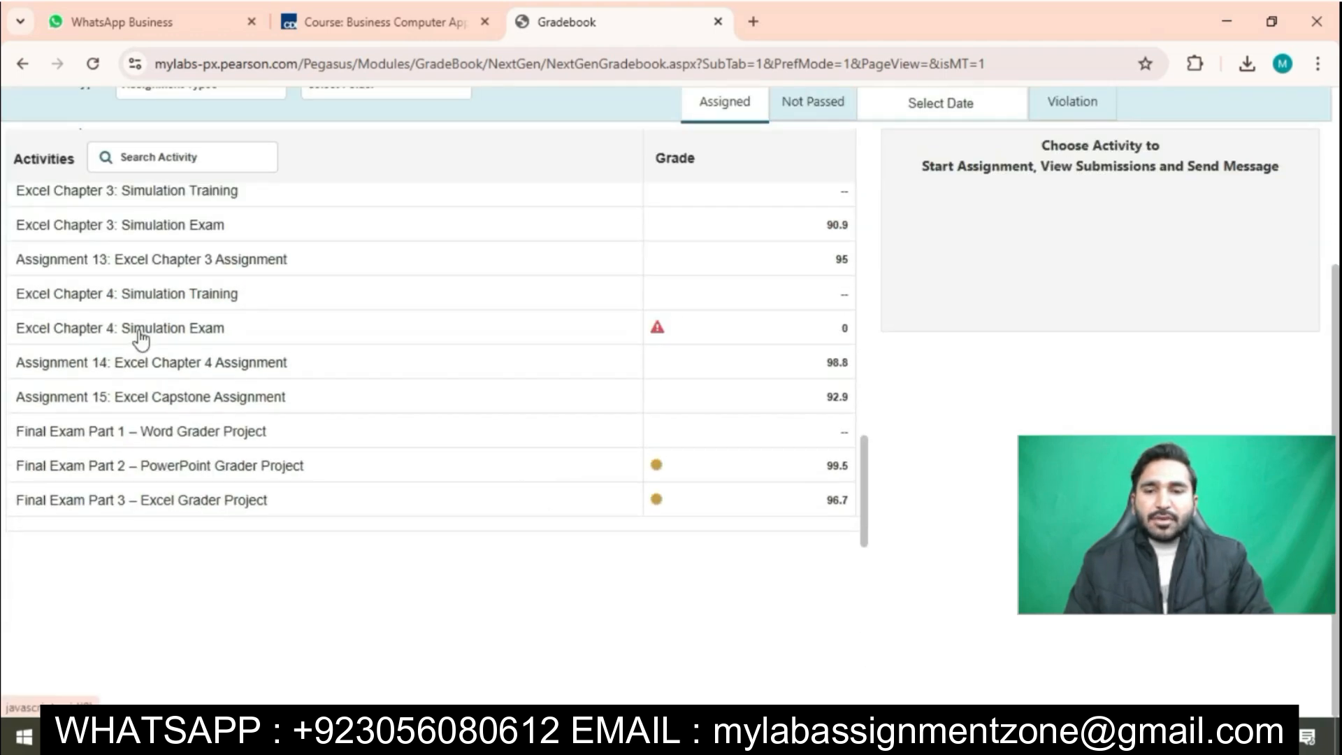
{"action": "scroll", "coordinate": [137, 339], "scroll_direction": "up", "scroll_amount": 2}
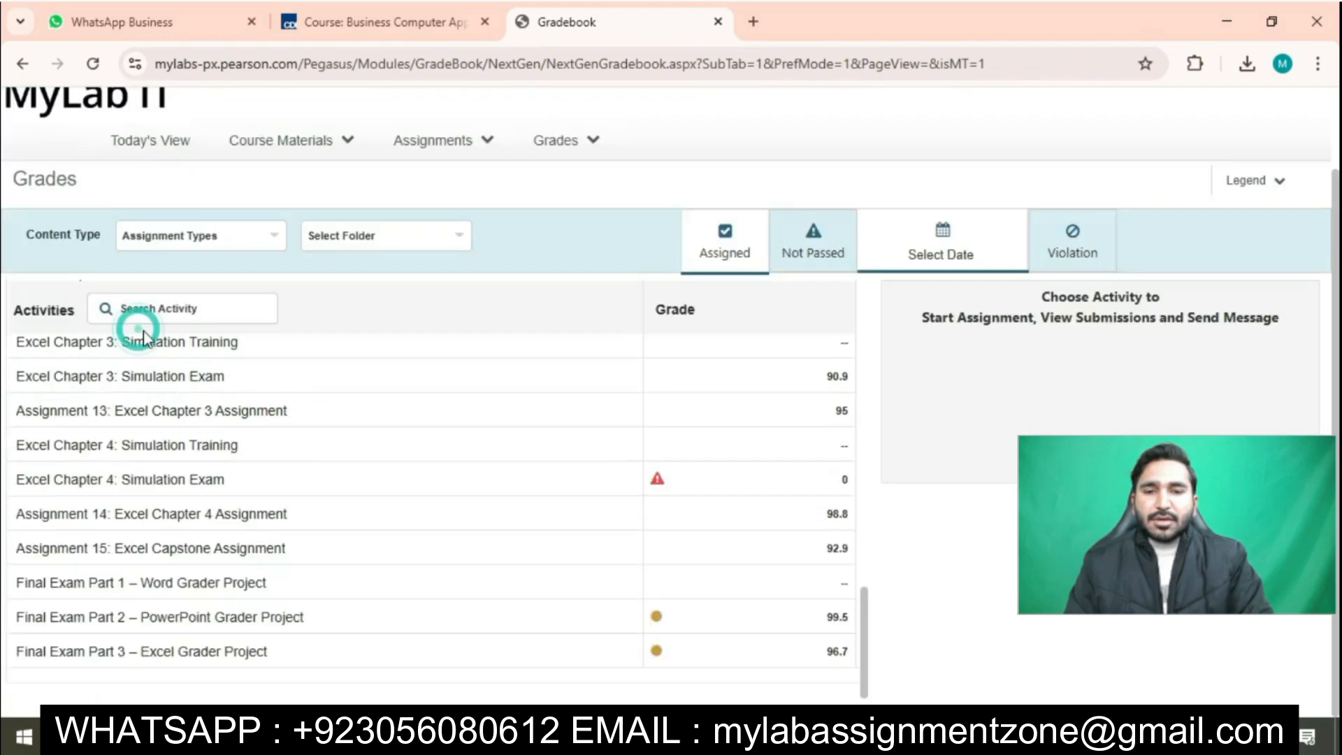
{"action": "left_click", "coordinate": [169, 481]}
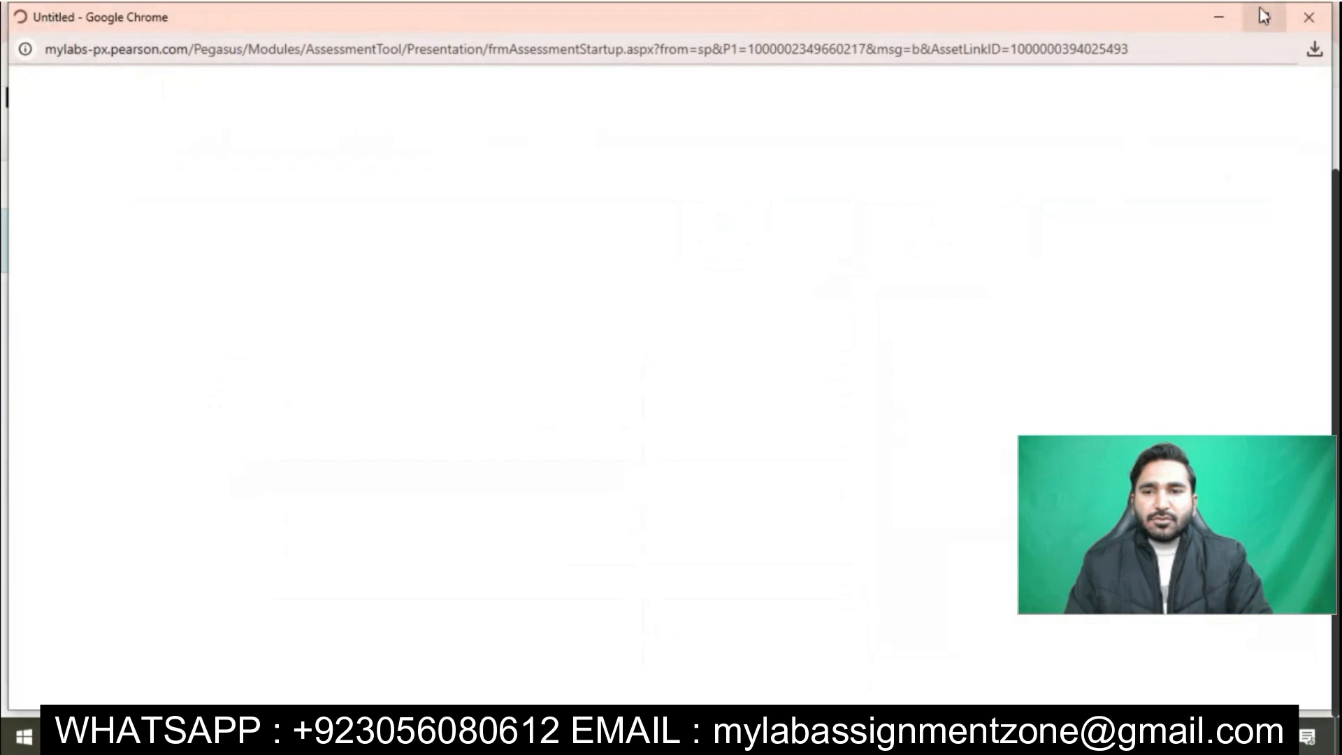
{"action": "left_click", "coordinate": [1264, 13]}
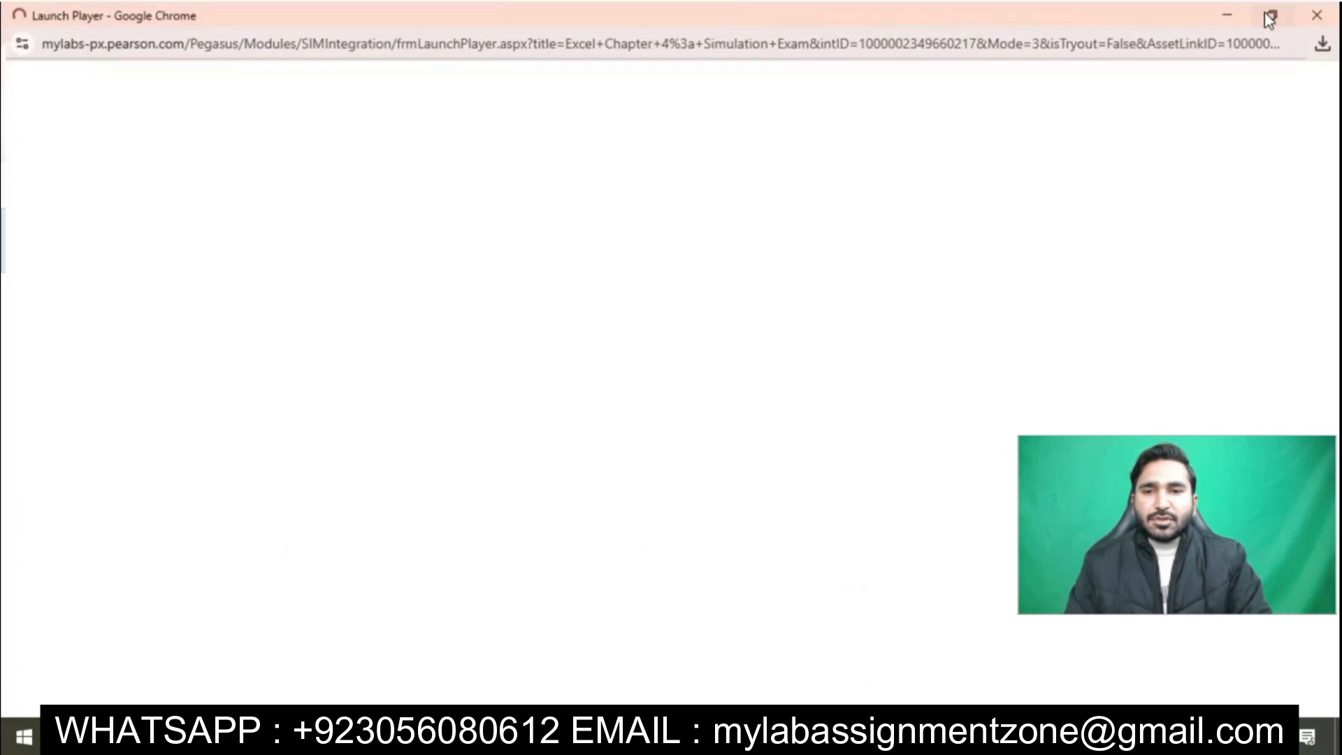
{"action": "left_click", "coordinate": [748, 337]}
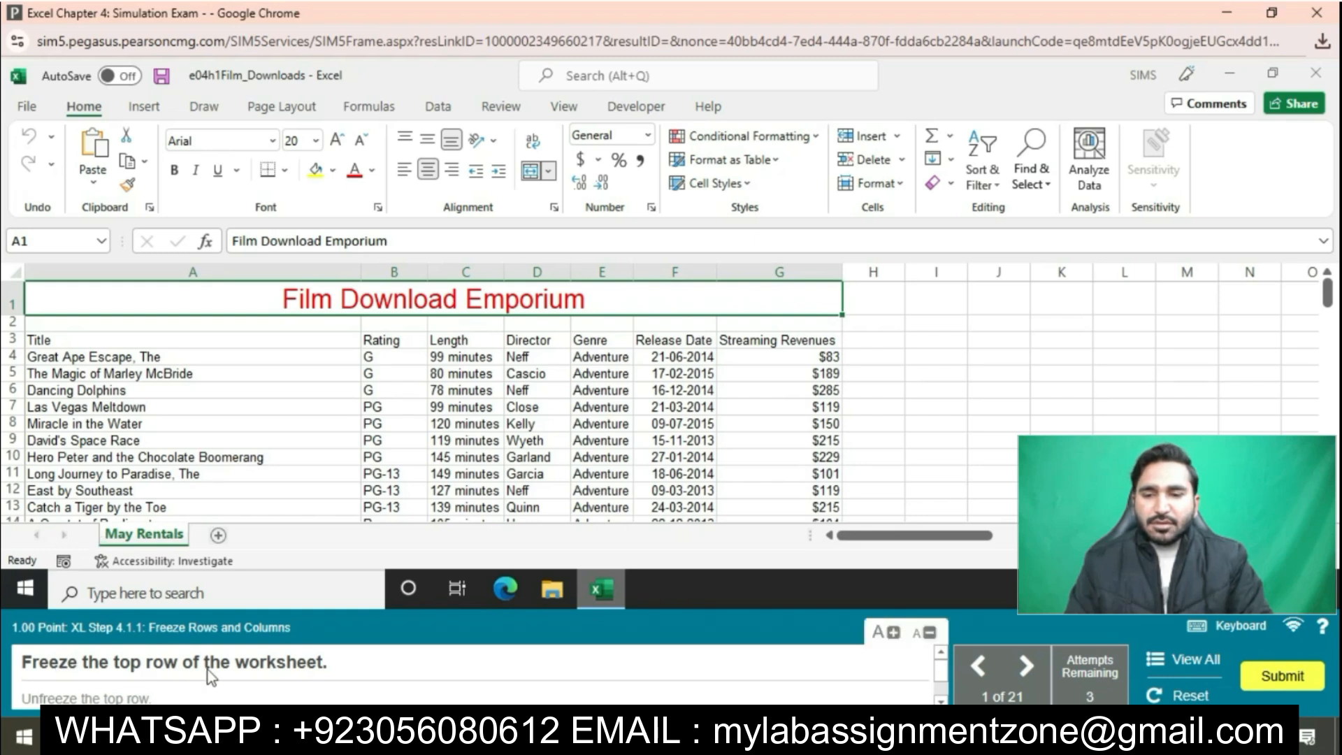
- Freeze the top row of the May Rentals worksheet, and unfreeze it again
{"action": "left_click", "coordinate": [555, 107]}
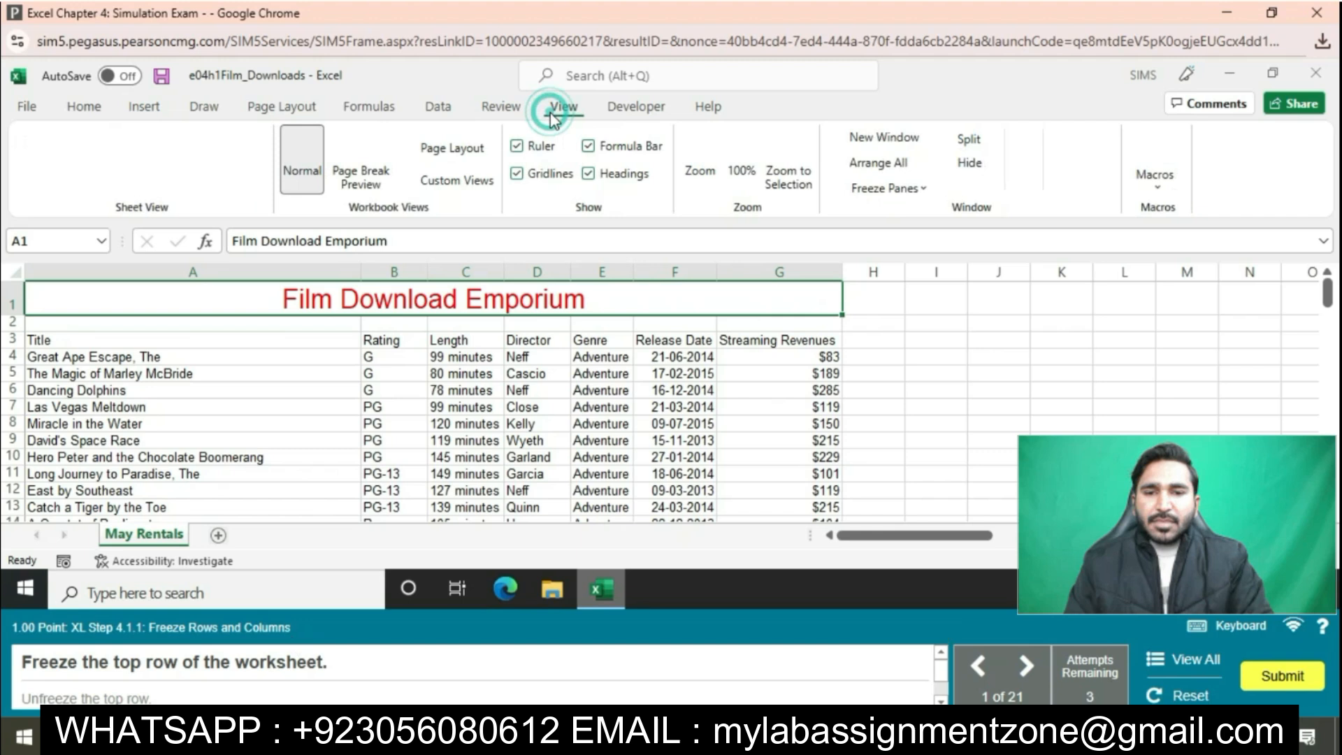
{"action": "left_click", "coordinate": [909, 187]}
{"action": "left_click", "coordinate": [920, 239]}
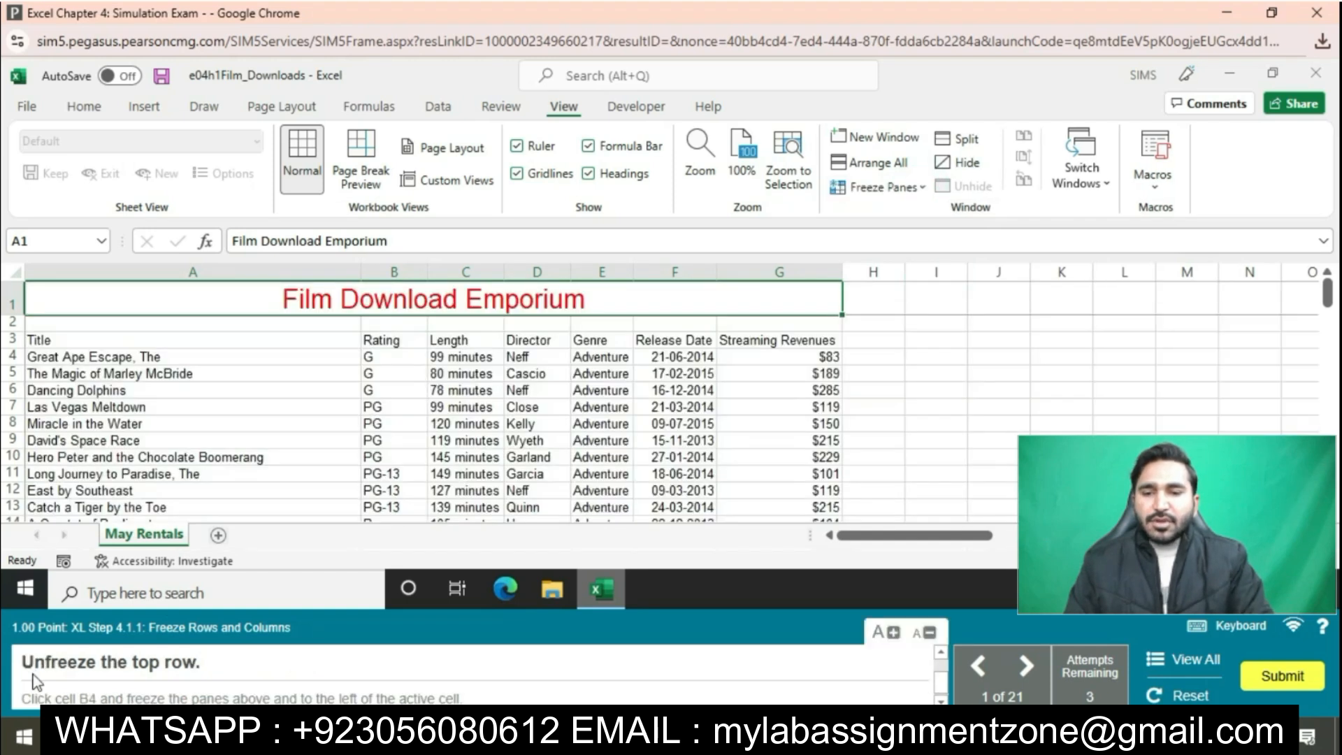
{"action": "left_click", "coordinate": [916, 186]}
{"action": "left_click", "coordinate": [925, 227]}
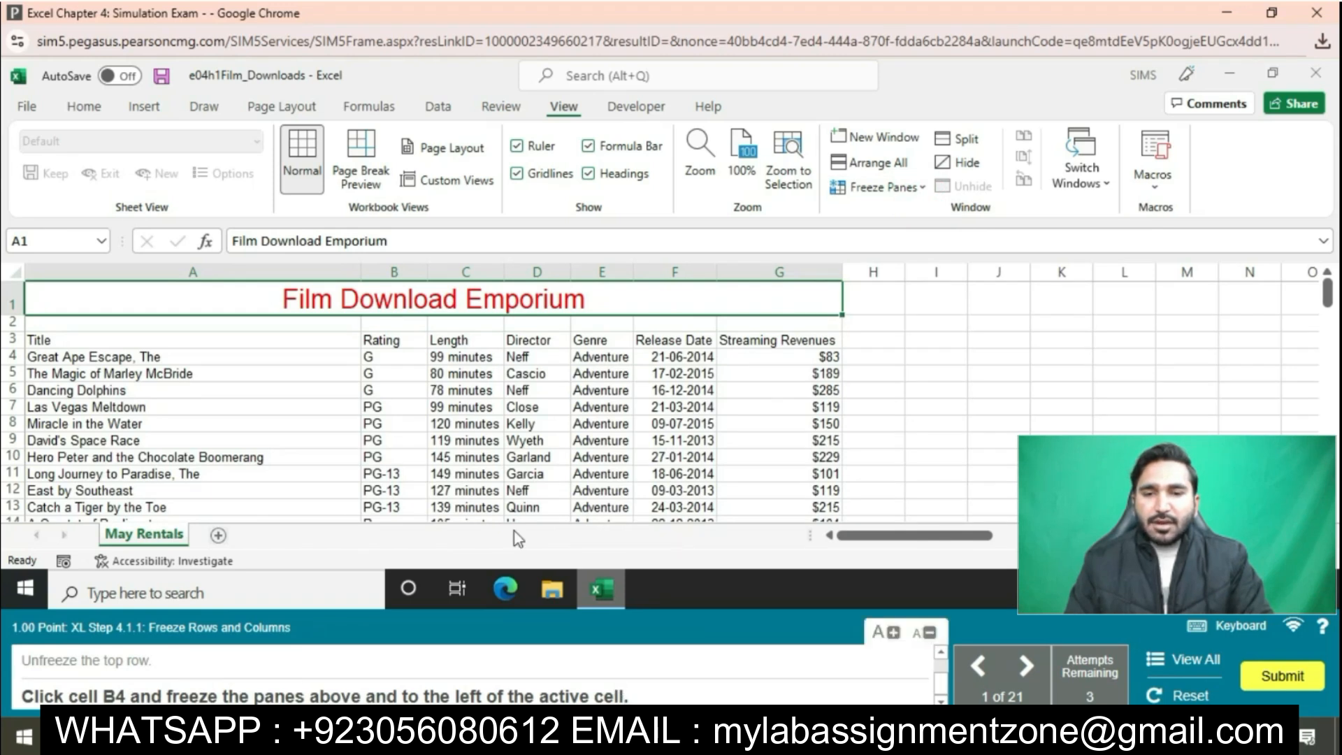
- Freeze the panes above and to the left of cell B4
{"action": "left_click", "coordinate": [398, 329]}
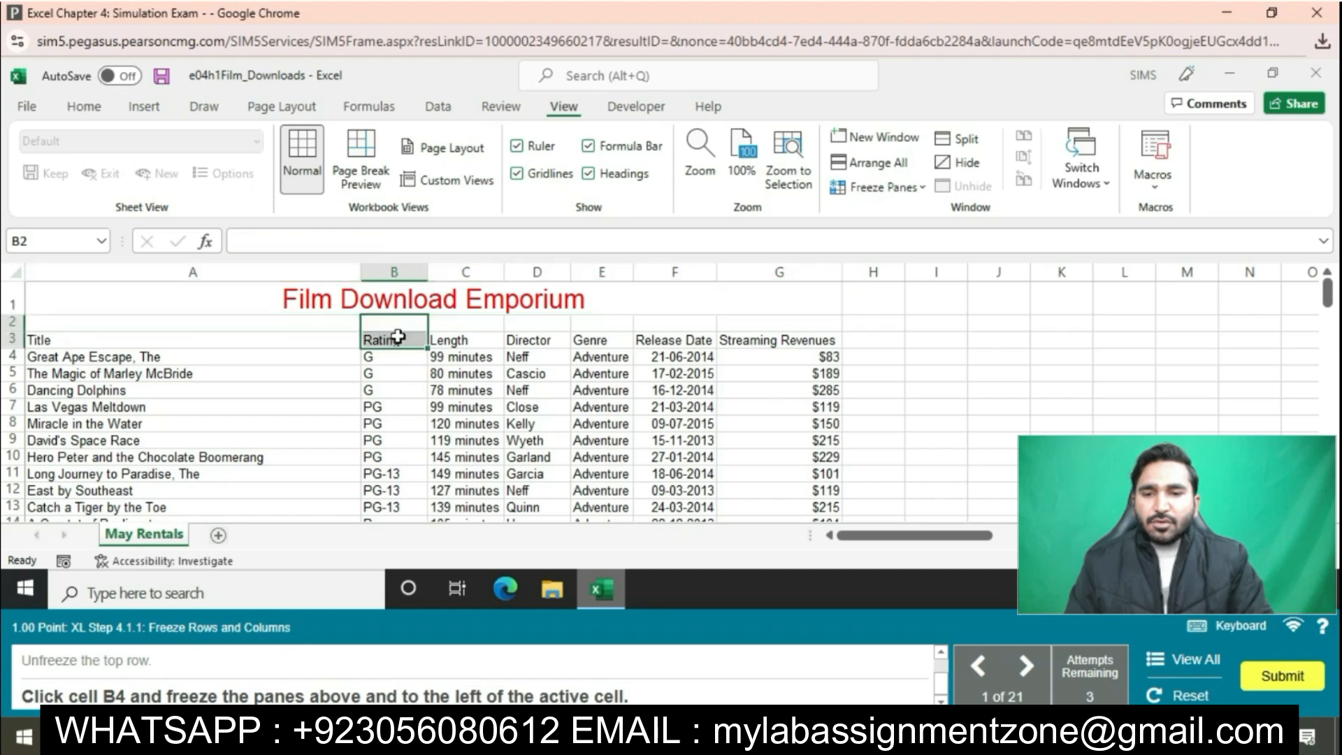
{"action": "left_click", "coordinate": [403, 357]}
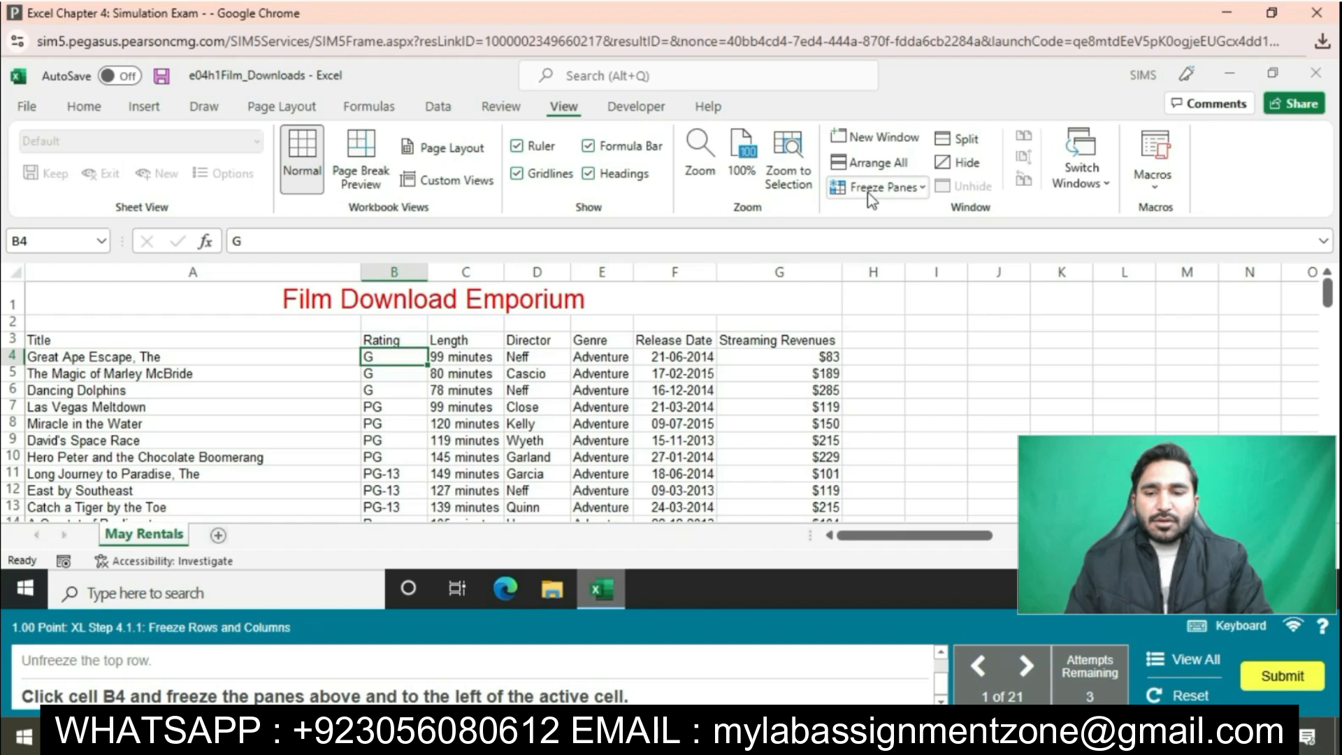
{"action": "left_click", "coordinate": [915, 188]}
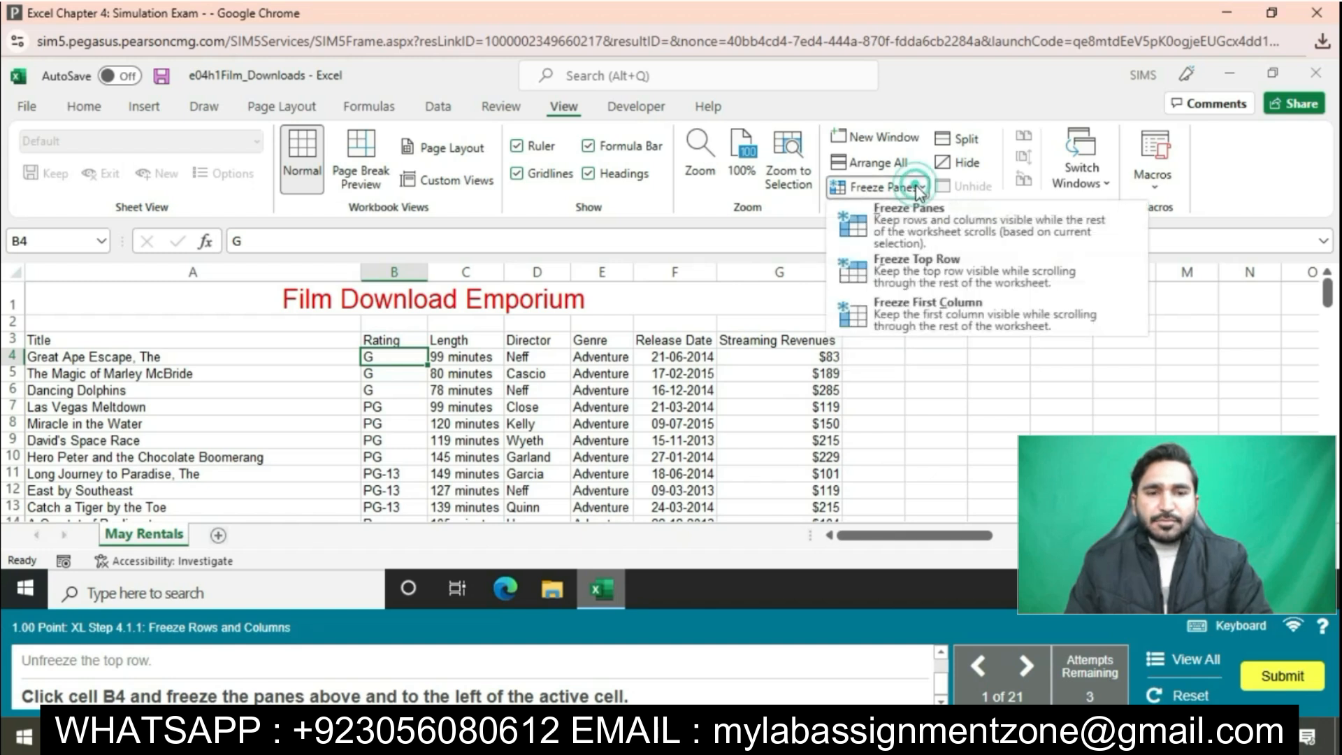
{"action": "left_click", "coordinate": [928, 242]}
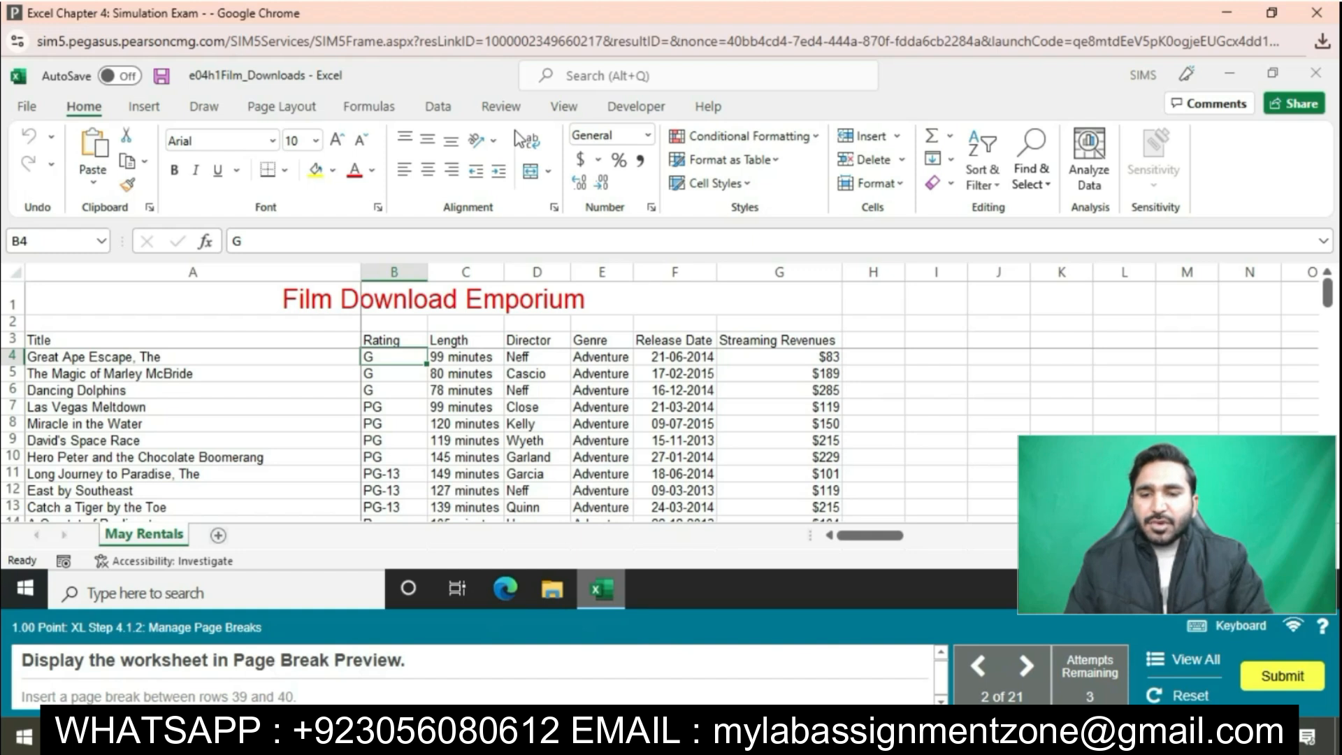
- Display the worksheet in Page Break Preview and insert a page break between rows 39 and 40
{"action": "left_click", "coordinate": [563, 107]}
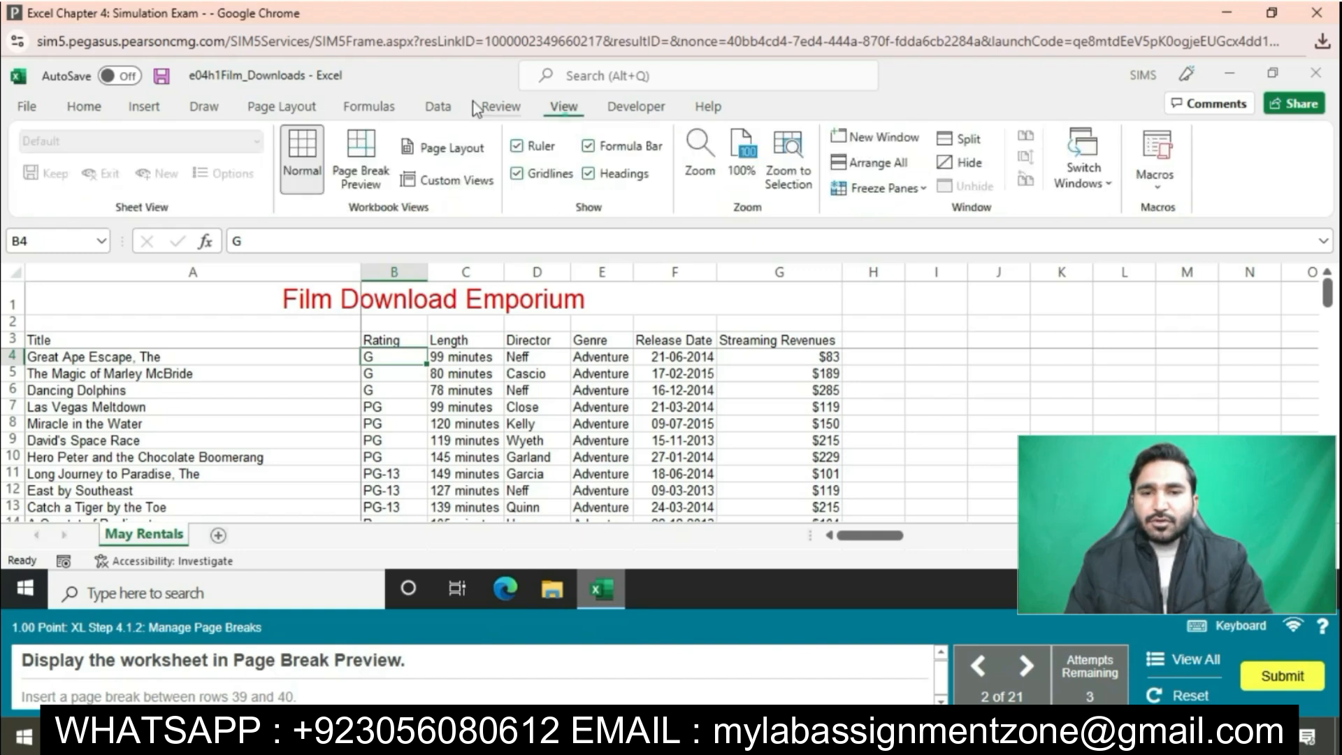
{"action": "left_click", "coordinate": [365, 165]}
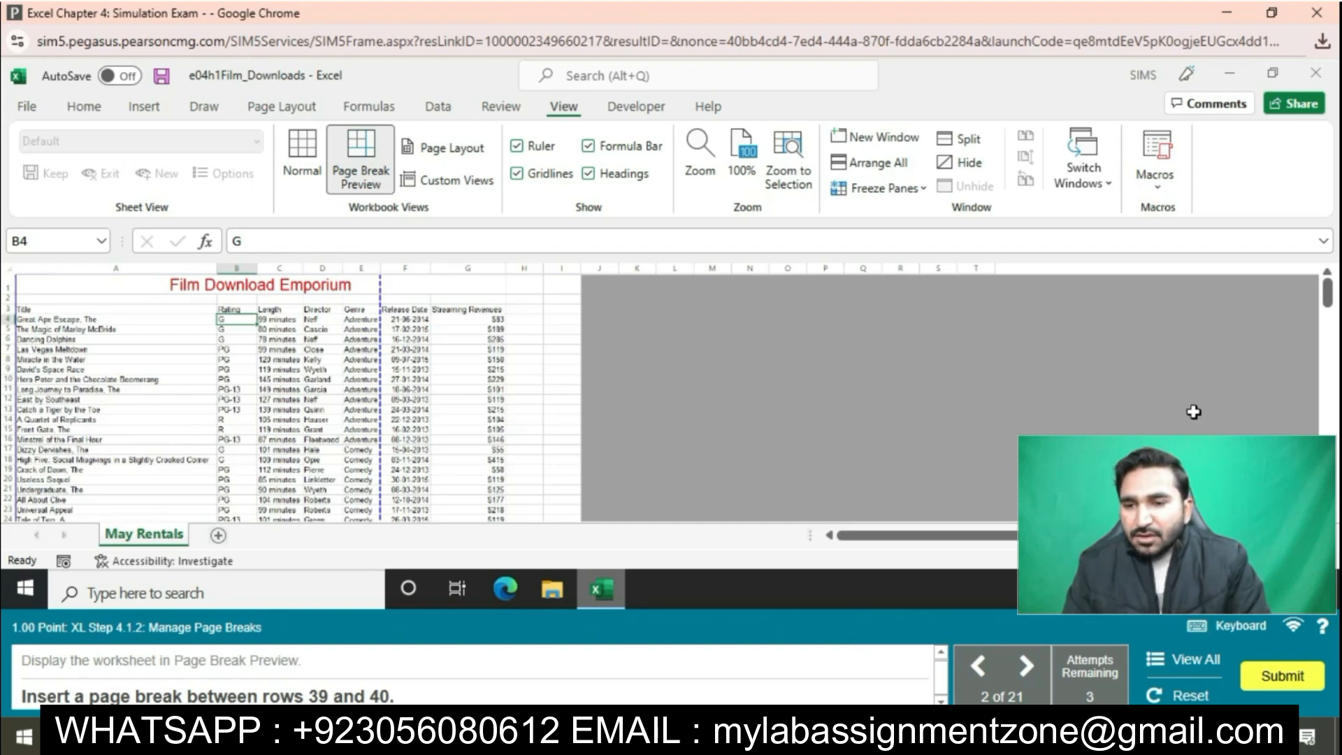
{"action": "scroll", "coordinate": [1328, 327], "scroll_direction": "down", "scroll_amount": 1}
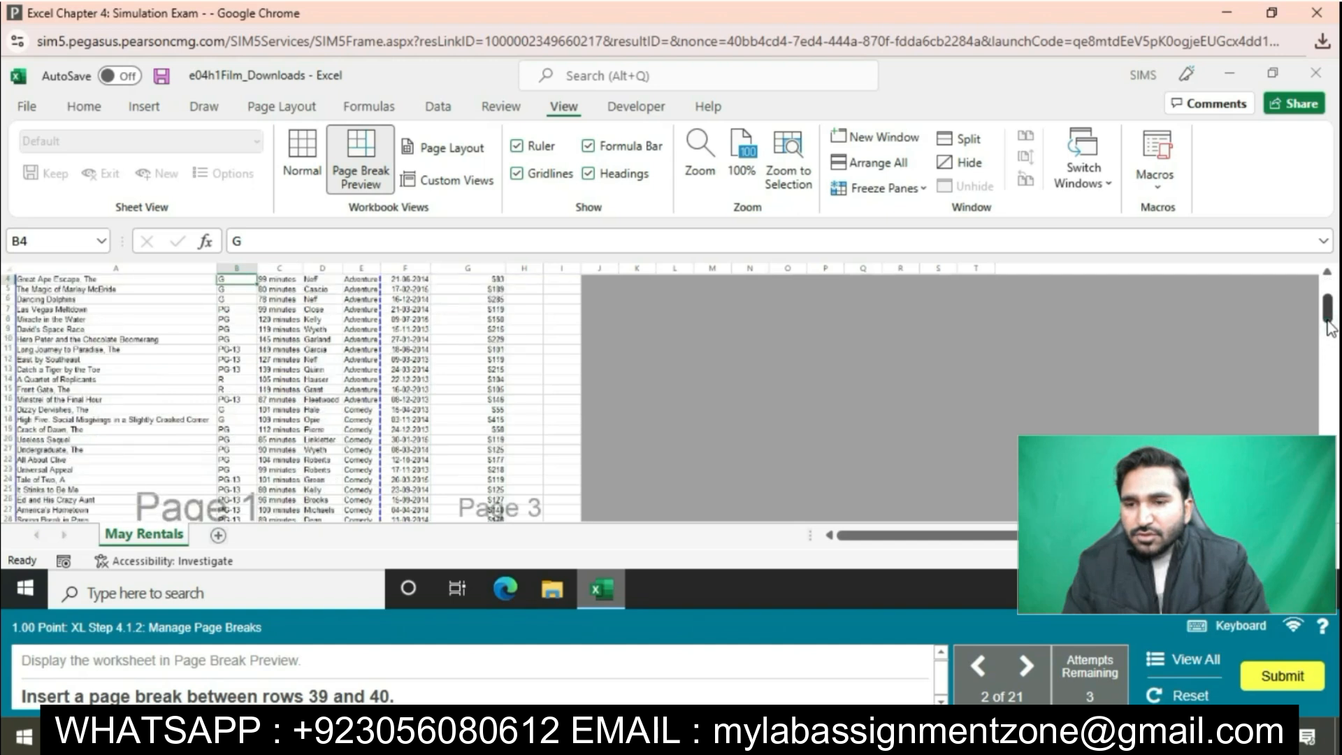
{"action": "scroll", "coordinate": [1330, 335], "scroll_direction": "down", "scroll_amount": 1}
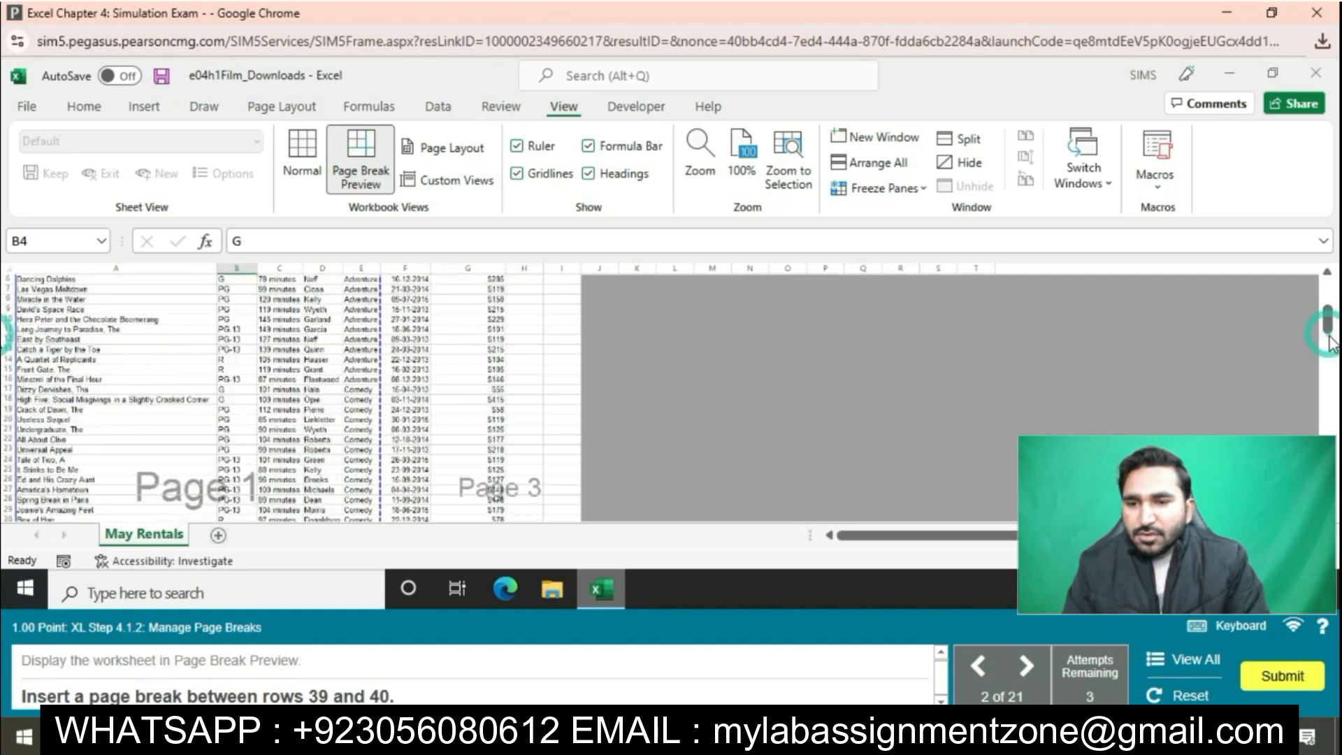
{"action": "left_click", "coordinate": [1329, 354]}
{"action": "left_click_drag", "start_coordinate": [1330, 360], "coordinate": [1331, 396]}
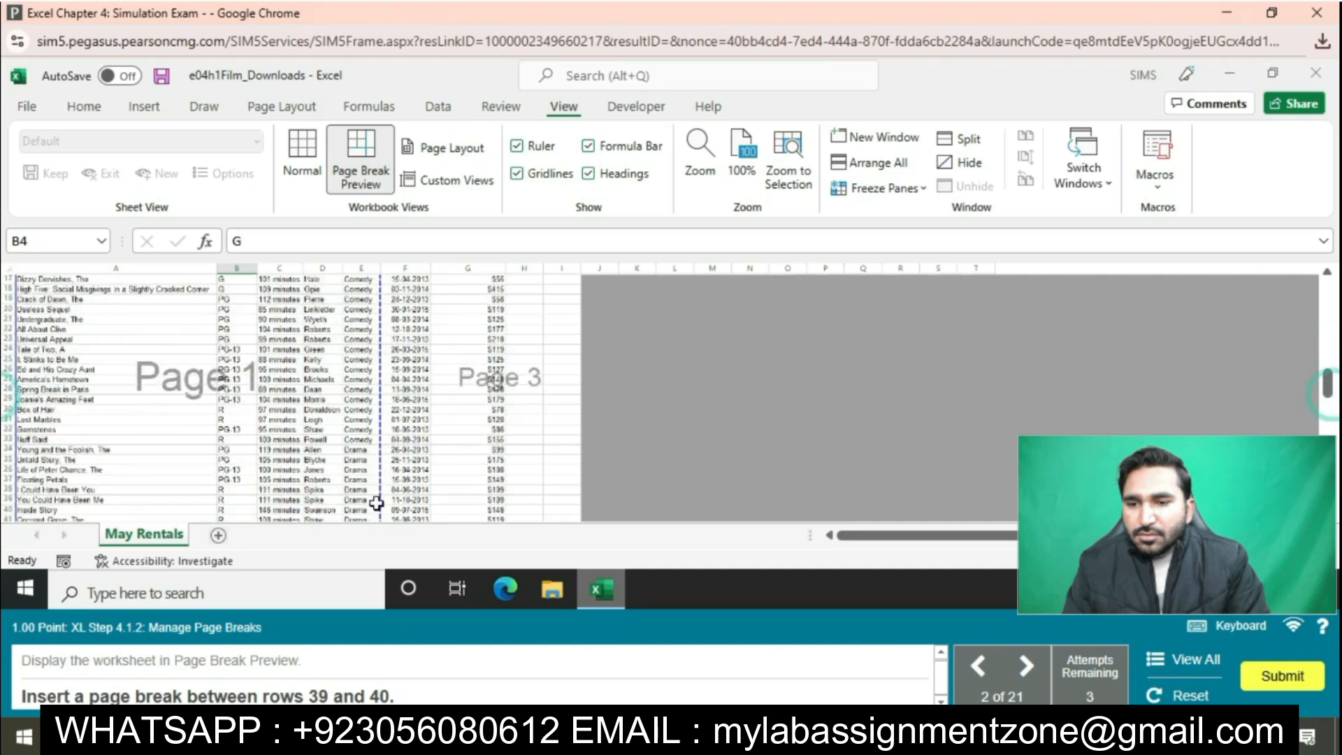
{"action": "left_click", "coordinate": [46, 511]}
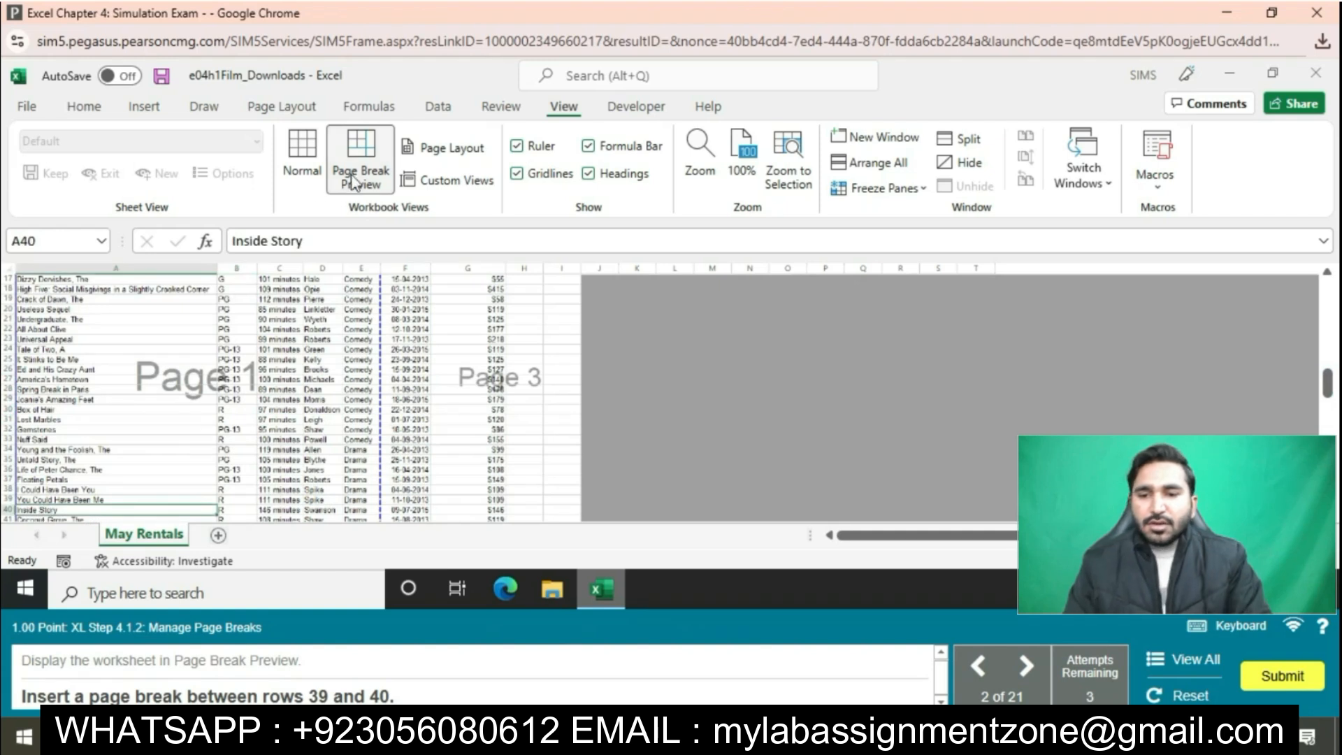
{"action": "left_click", "coordinate": [310, 110]}
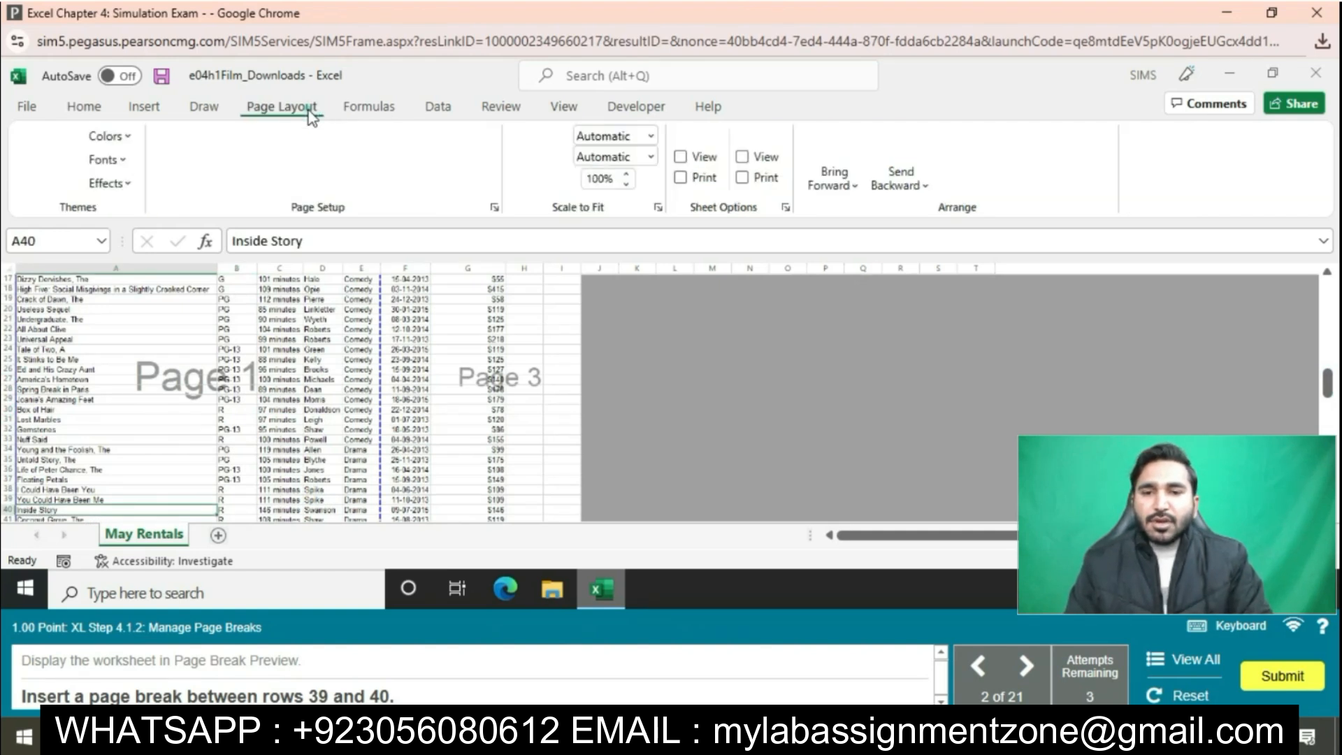
{"action": "left_click", "coordinate": [382, 182]}
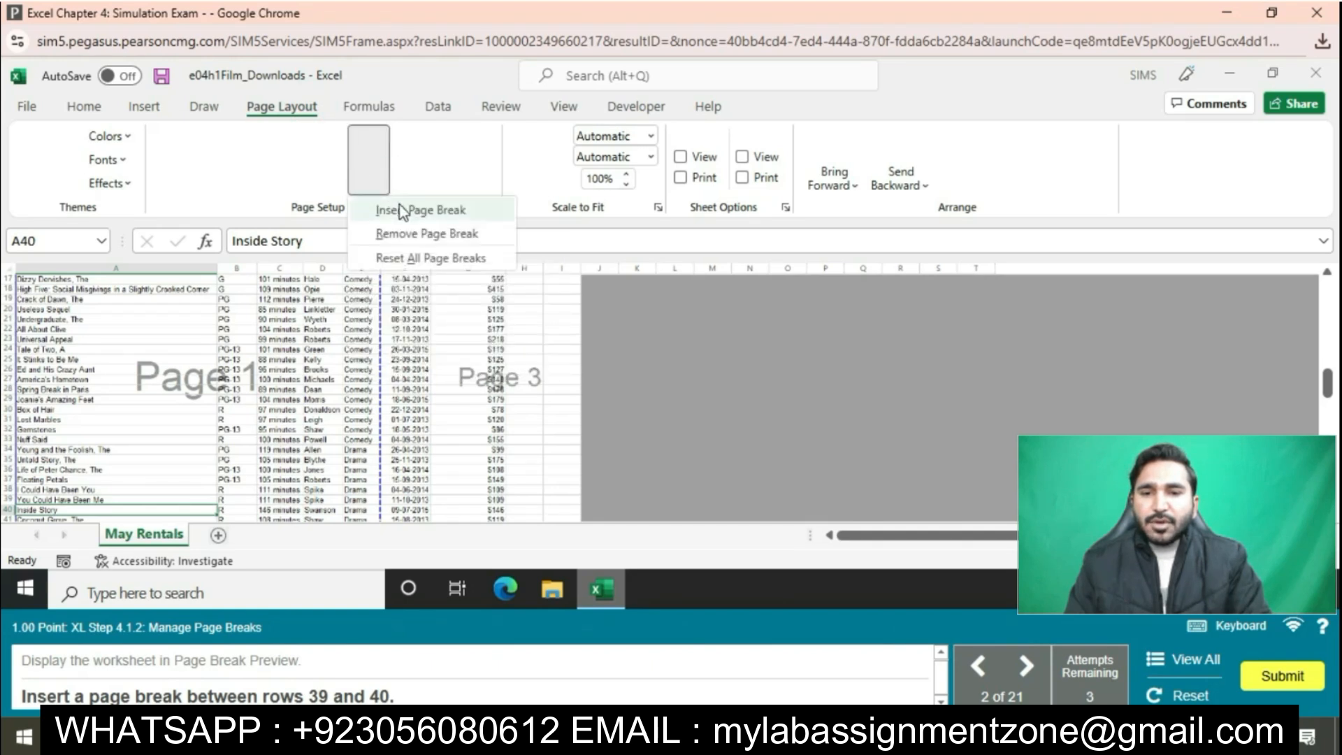
{"action": "left_click", "coordinate": [403, 210]}
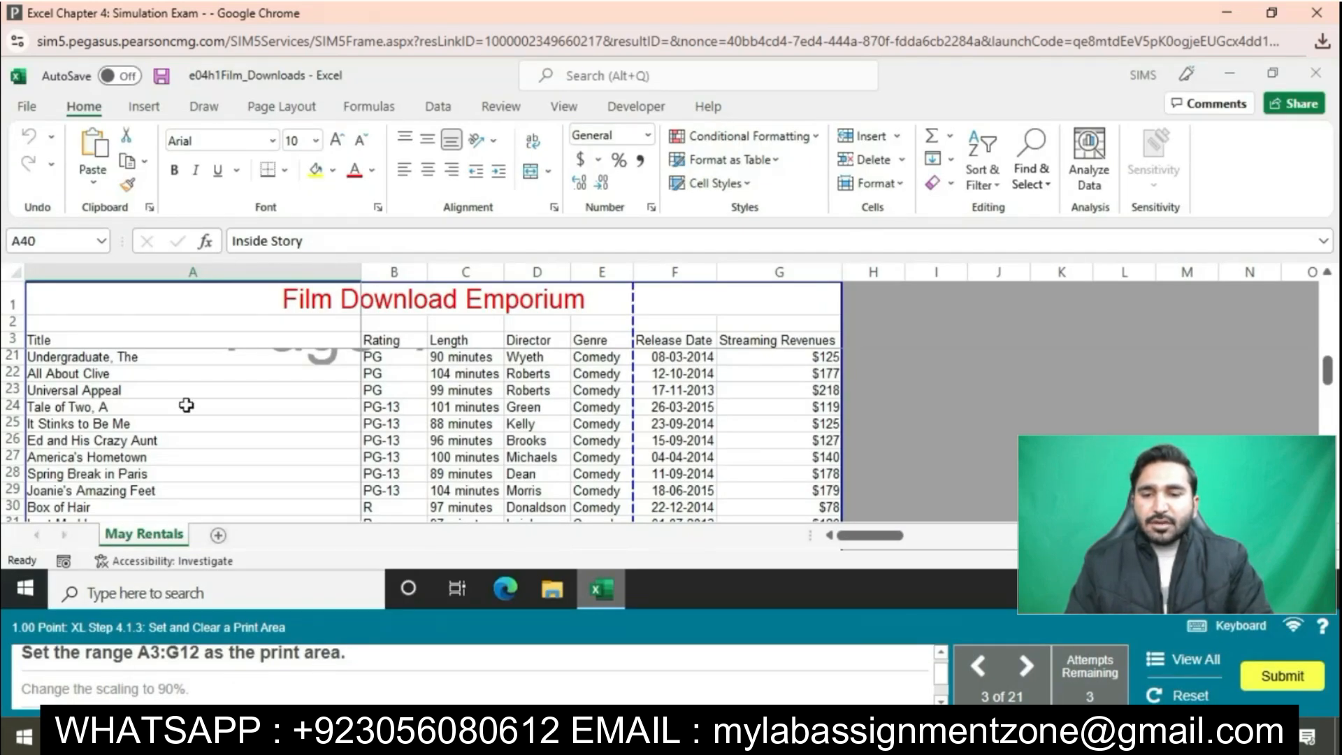
{"action": "left_click", "coordinate": [124, 338]}
{"action": "mouse_move", "coordinate": [282, 355]}
{"action": "left_mouse_down"}
{"action": "mouse_move", "coordinate": [489, 399]}
{"action": "mouse_move", "coordinate": [725, 398]}
{"action": "mouse_move", "coordinate": [756, 406]}
{"action": "mouse_move", "coordinate": [746, 456]}
{"action": "mouse_move", "coordinate": [766, 355]}
{"action": "left_mouse_up"}
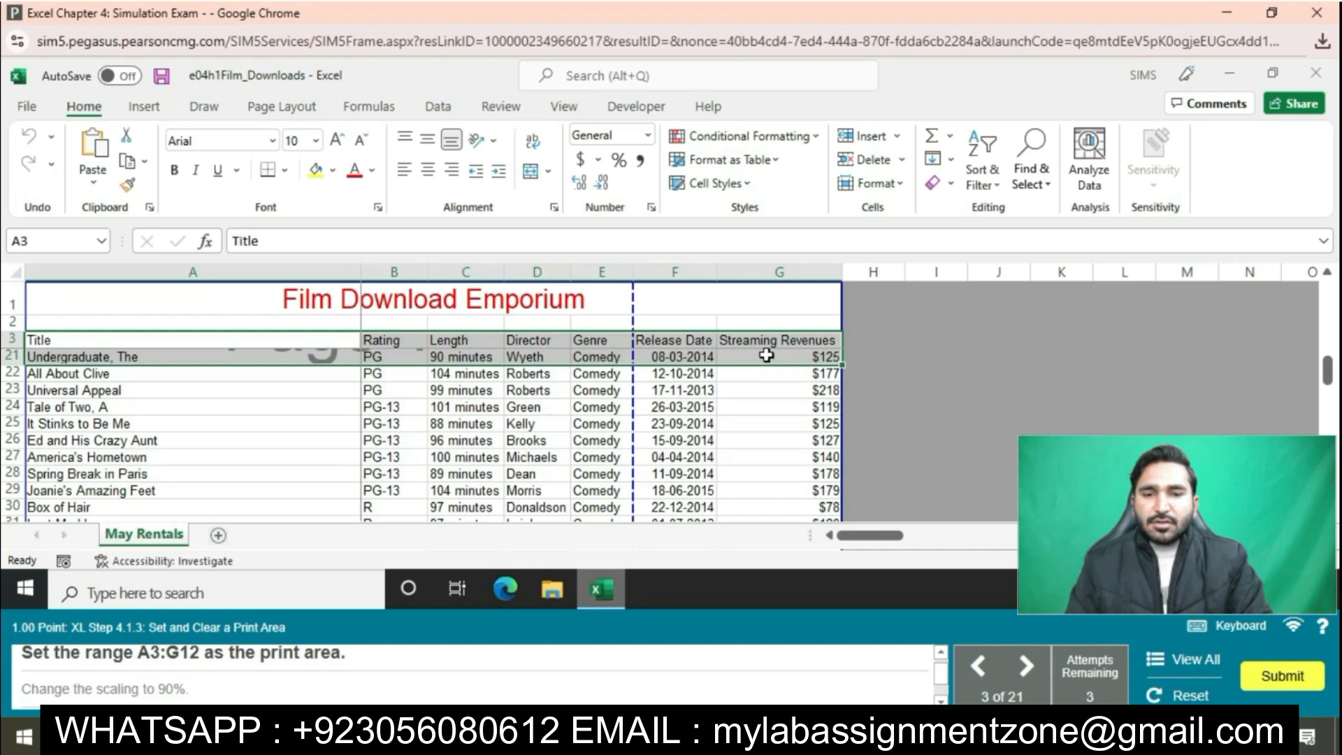
{"action": "left_click", "coordinate": [740, 390]}
- Set the range A3:G12 as the worksheet's print area
{"action": "scroll", "coordinate": [704, 395], "scroll_direction": "up", "scroll_amount": 6}
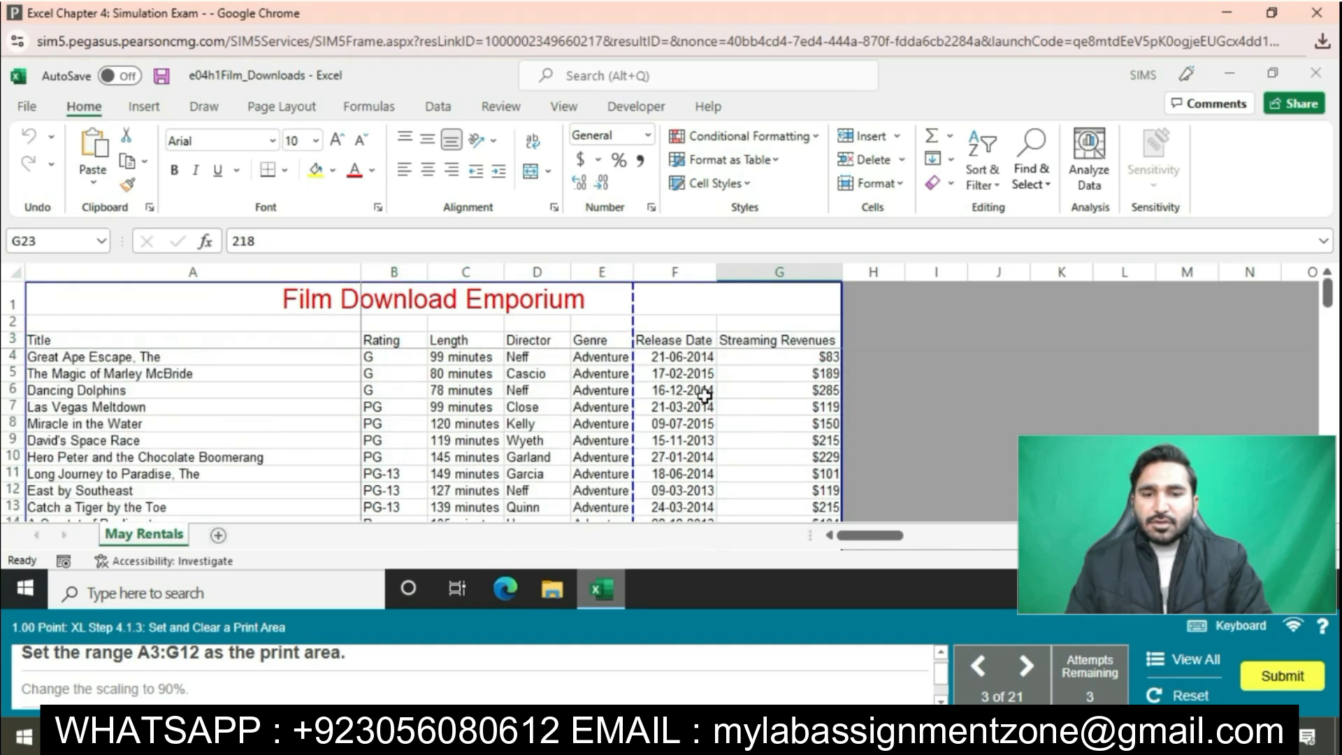
{"action": "mouse_move", "coordinate": [127, 338]}
{"action": "left_mouse_down"}
{"action": "mouse_move", "coordinate": [797, 355]}
{"action": "mouse_move", "coordinate": [793, 448]}
{"action": "mouse_move", "coordinate": [769, 492]}
{"action": "left_mouse_up"}
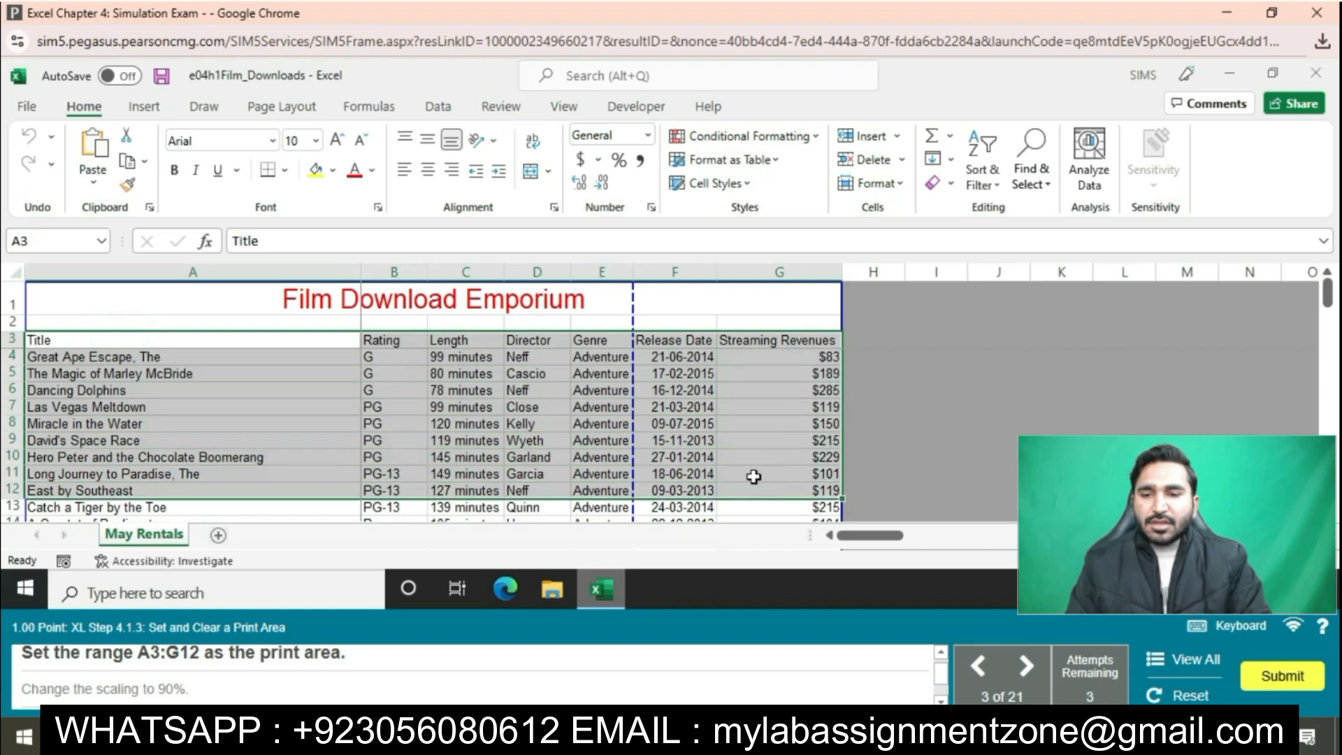
{"action": "left_click", "coordinate": [318, 109]}
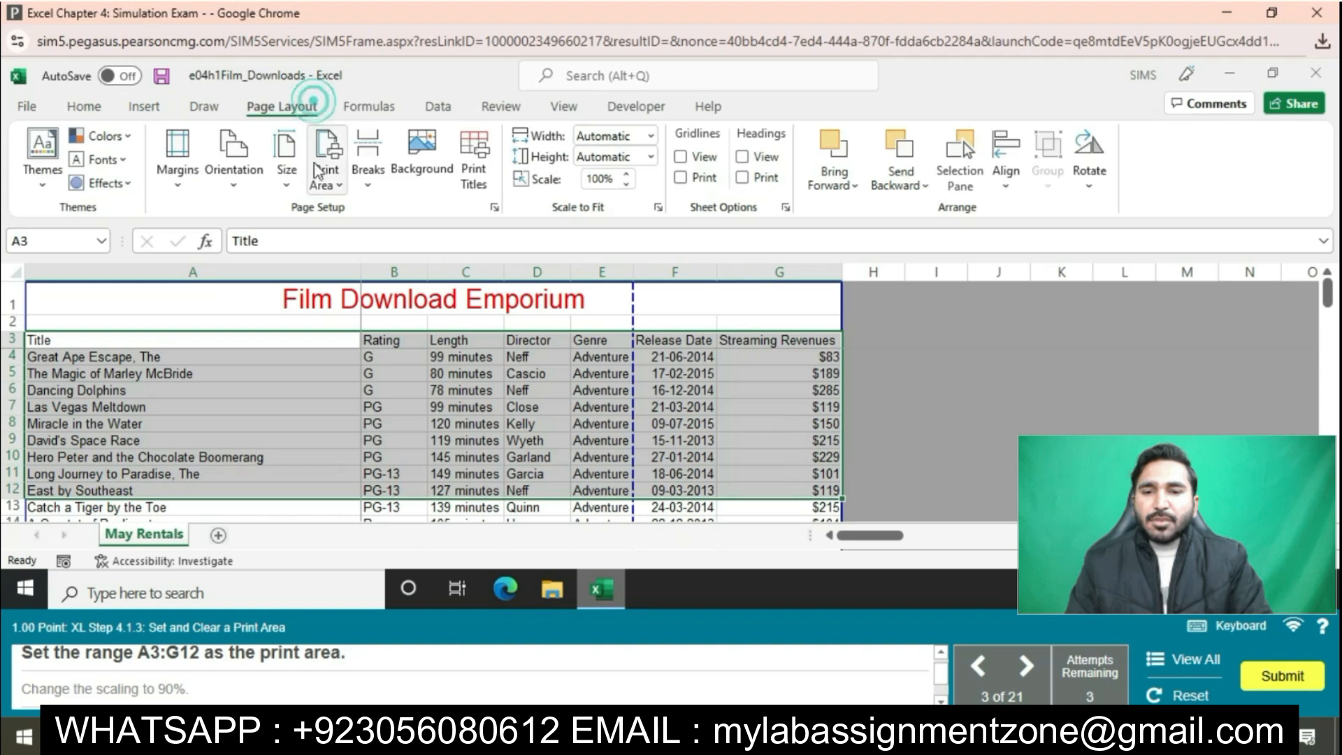
{"action": "left_click", "coordinate": [313, 184]}
{"action": "left_click", "coordinate": [363, 212]}
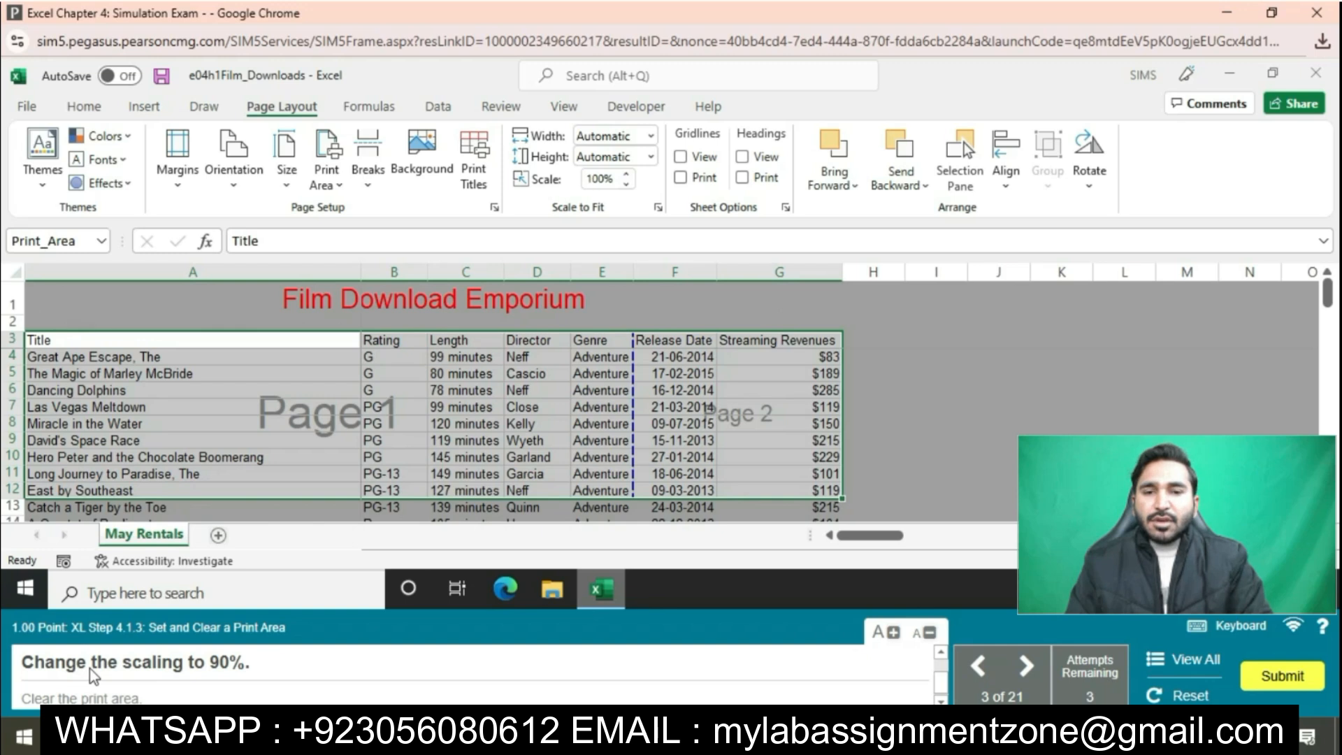
- Change the print scaling to 90% and clear the print area
{"action": "left_click", "coordinate": [626, 184]}
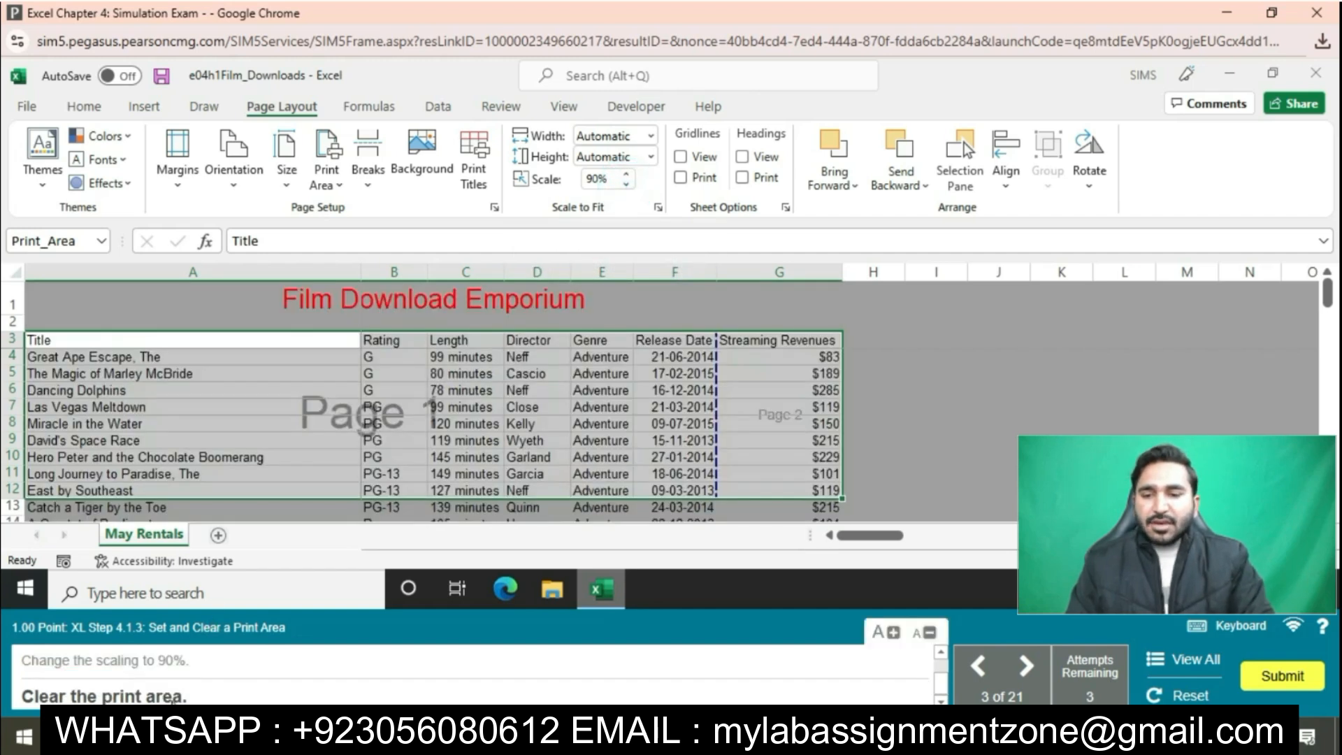
{"action": "left_click", "coordinate": [330, 180]}
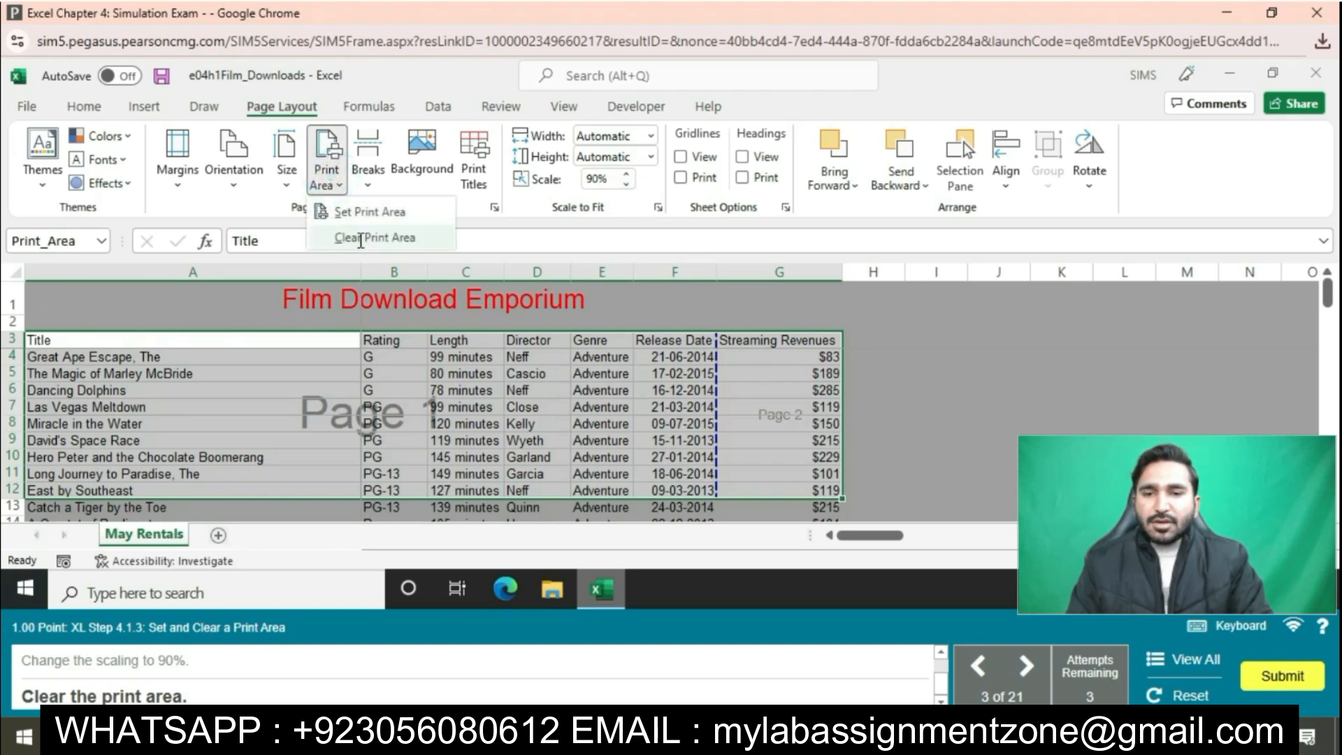
{"action": "left_click", "coordinate": [353, 238]}
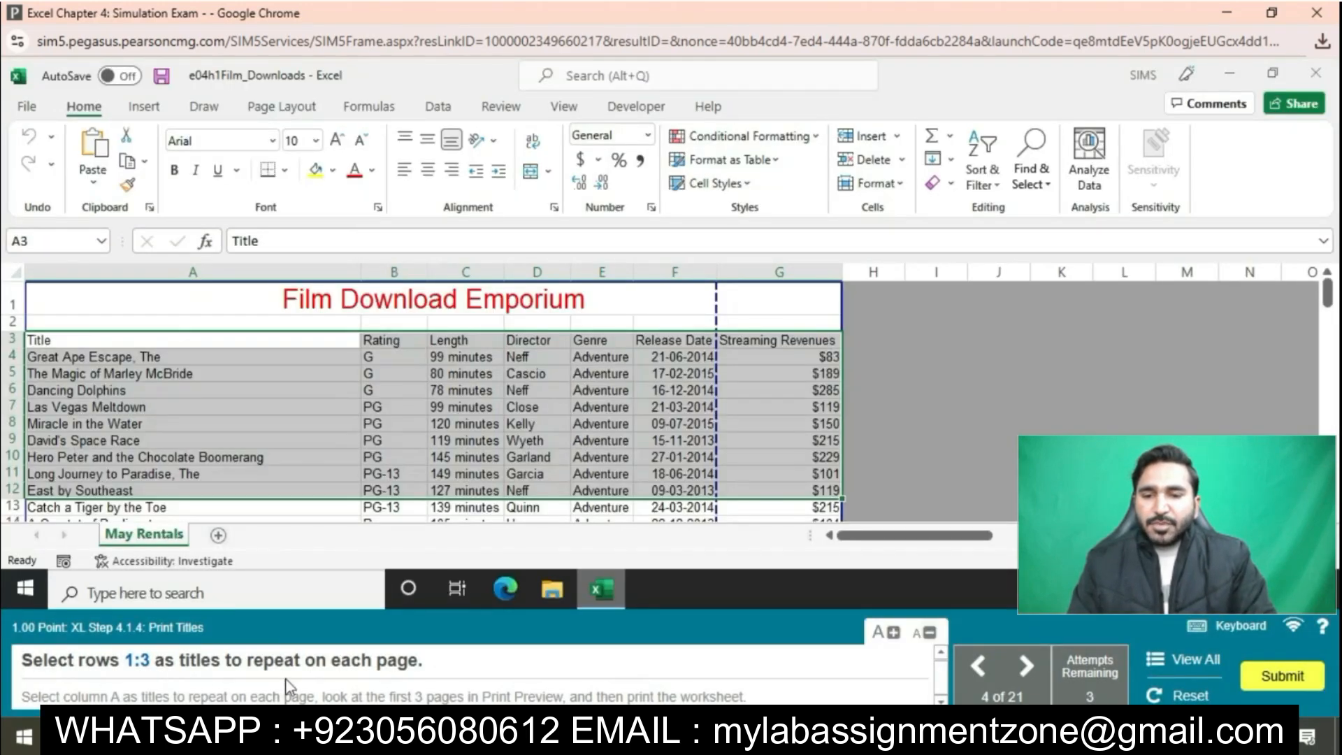
- Set rows 1:3 as the print titles to repeat at the top of each page
{"action": "left_click", "coordinate": [299, 105]}
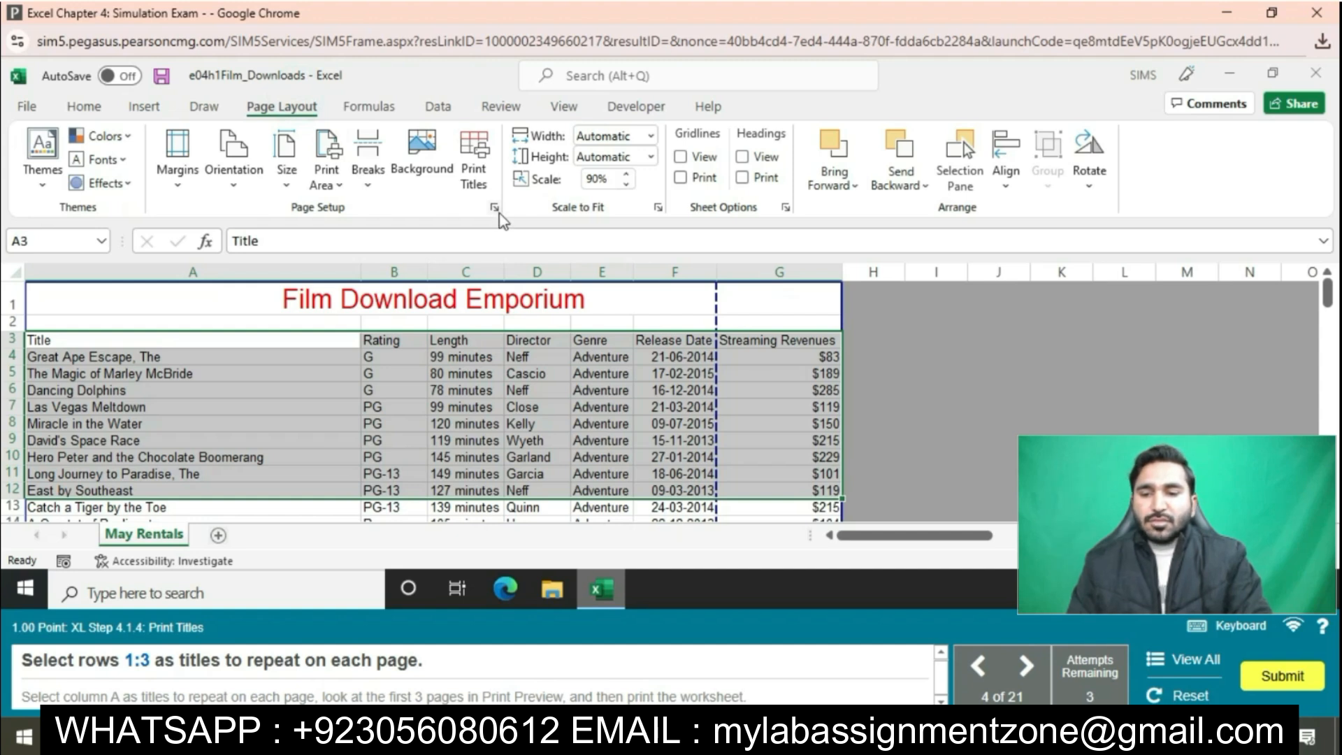
{"action": "left_click", "coordinate": [494, 207]}
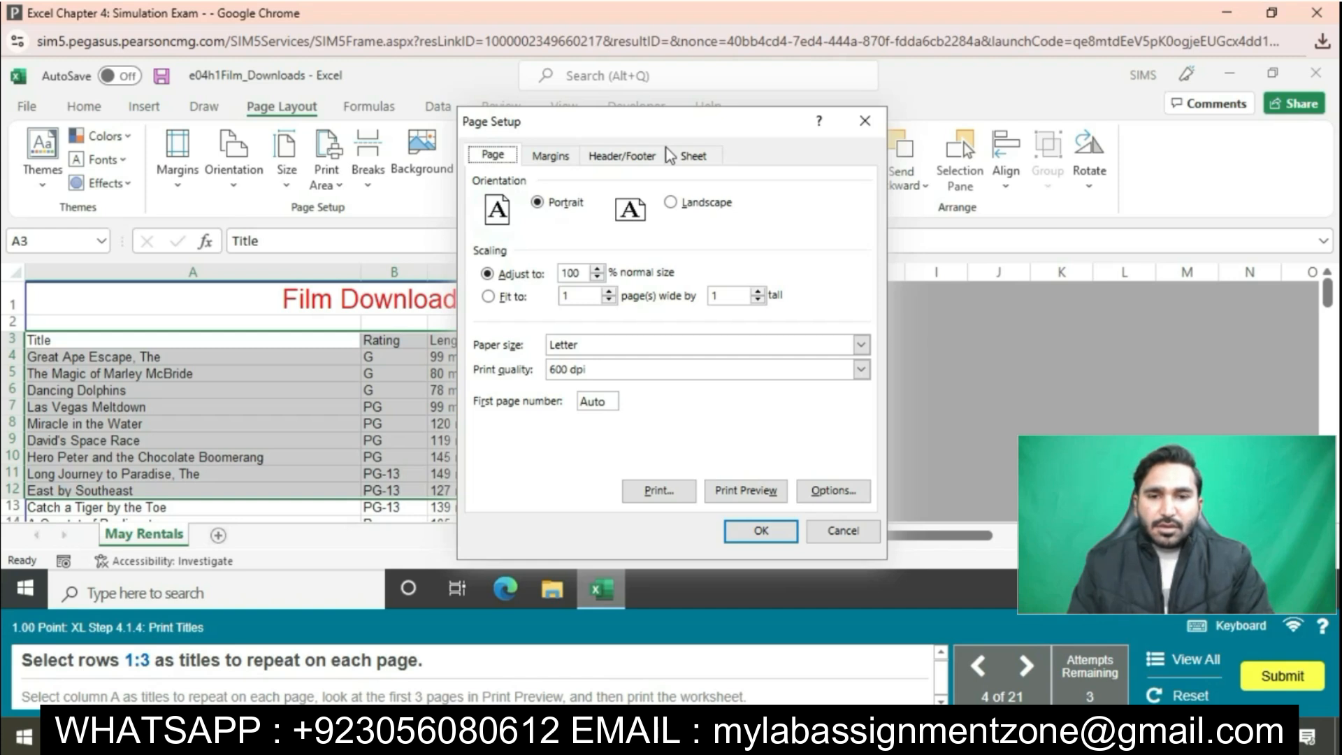
{"action": "left_click", "coordinate": [689, 155]}
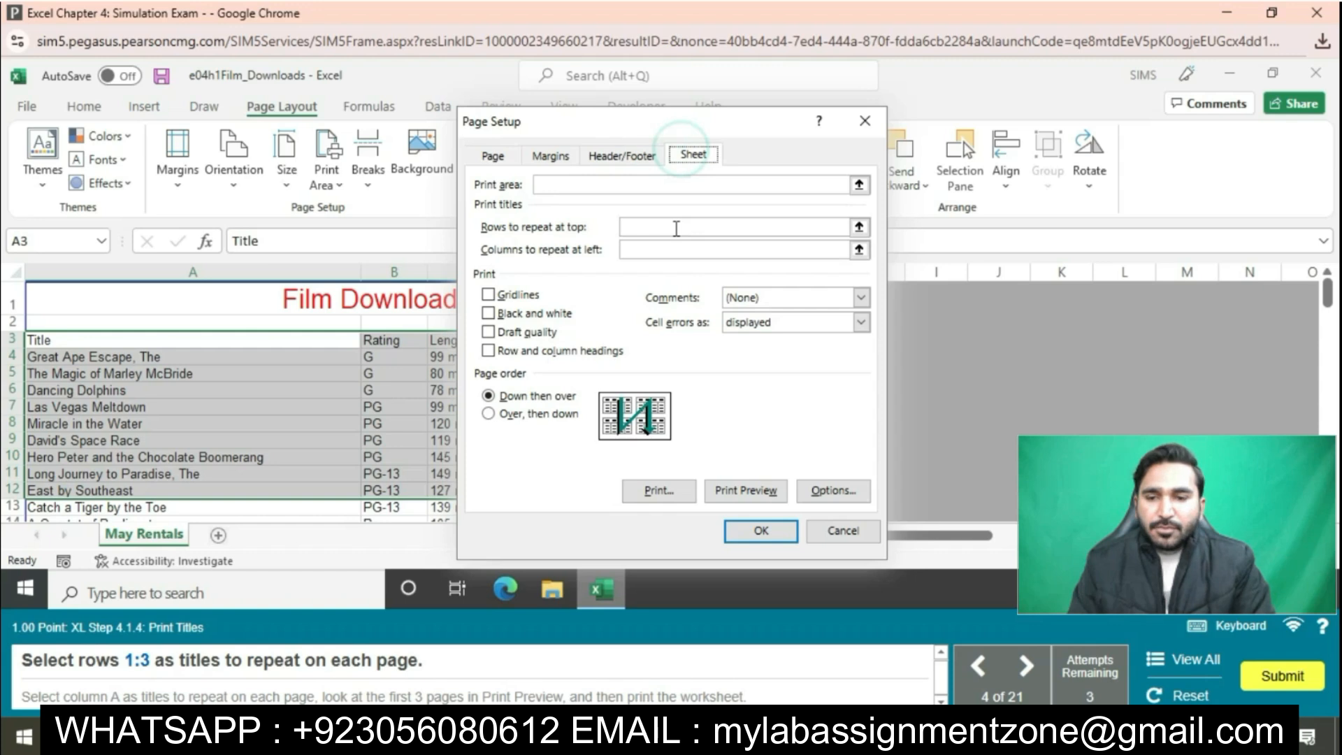
{"action": "left_click", "coordinate": [675, 226]}
{"action": "left_click_drag", "start_coordinate": [15, 304], "coordinate": [12, 340]}
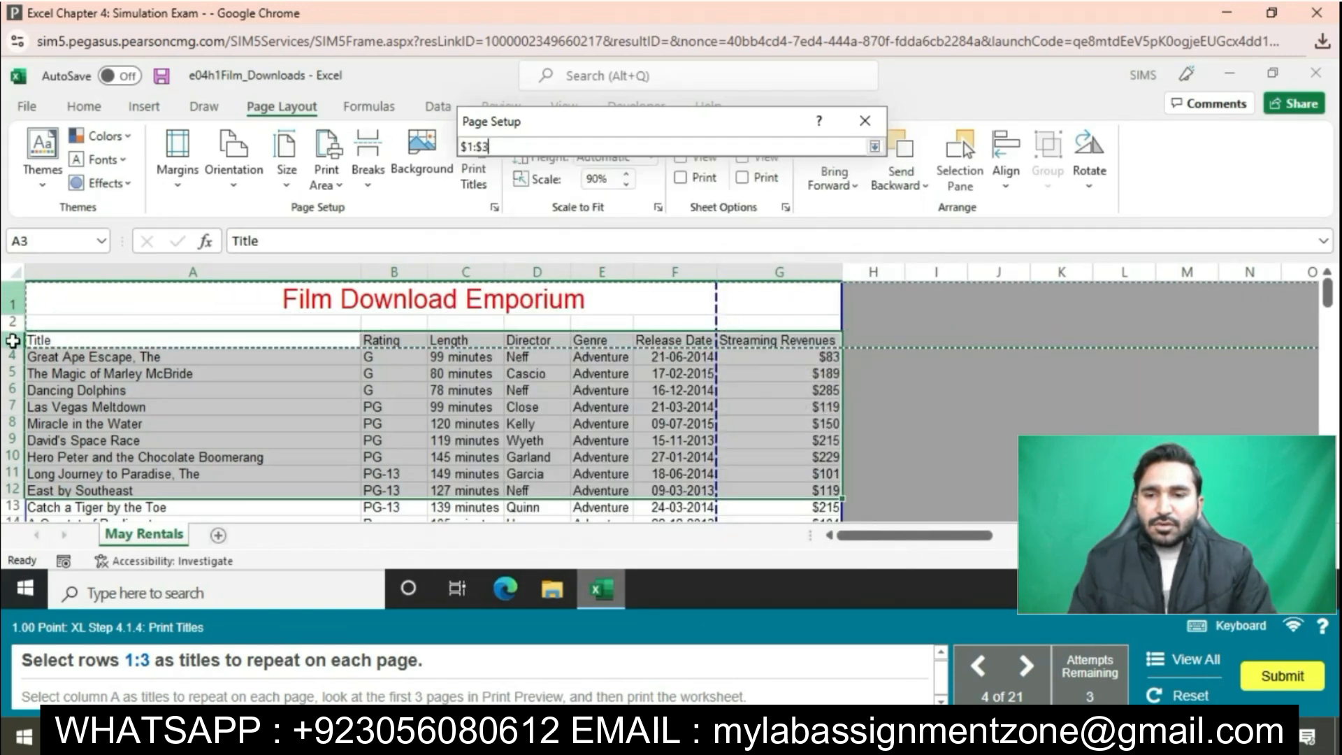
{"action": "left_click", "coordinate": [756, 530]}
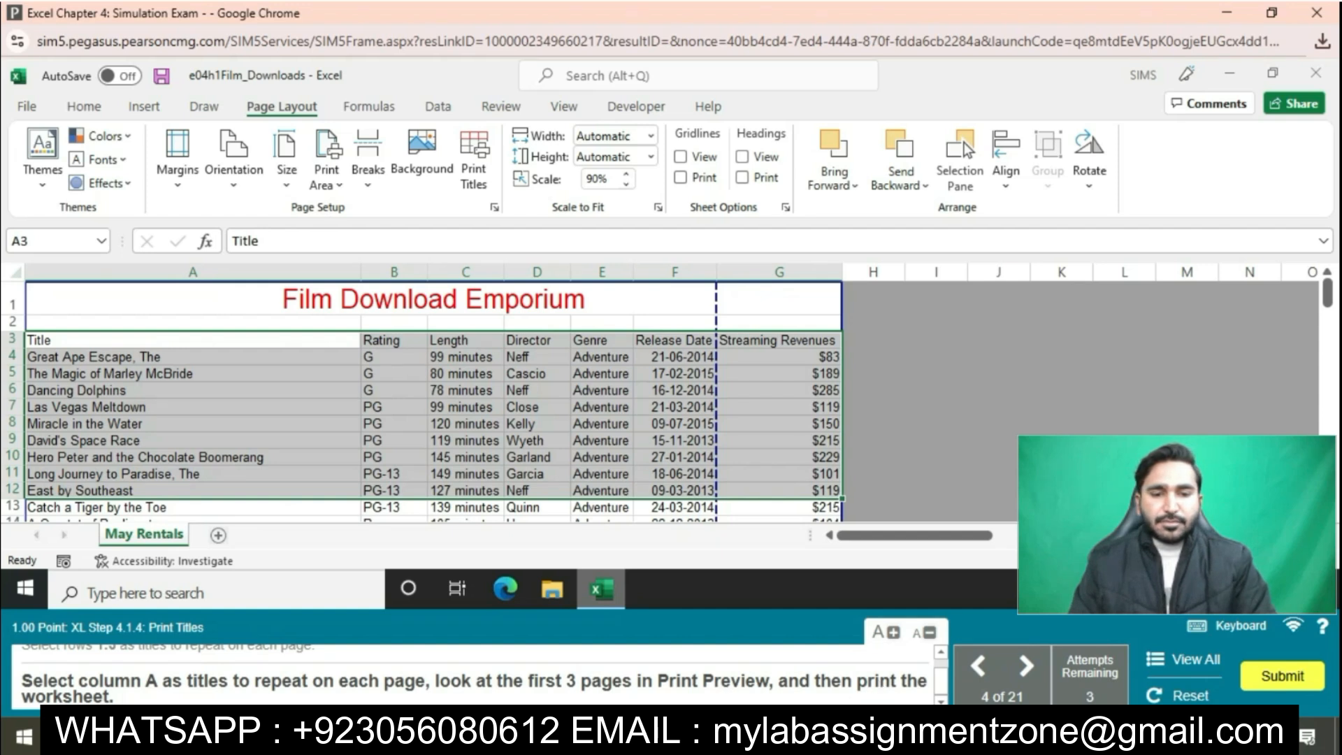
- Set column A as the print title column to repeat at the left of each page
{"action": "left_click", "coordinate": [497, 205]}
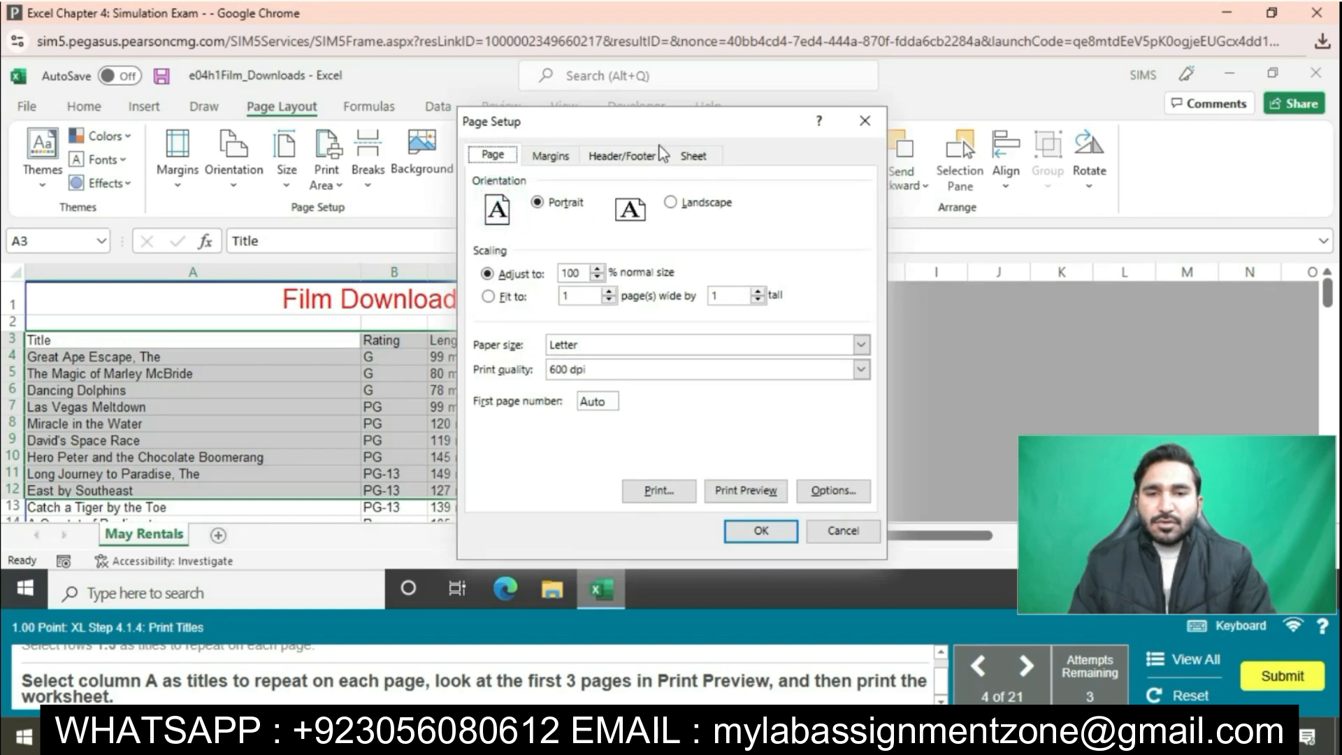
{"action": "left_click", "coordinate": [693, 154]}
{"action": "left_click", "coordinate": [676, 250]}
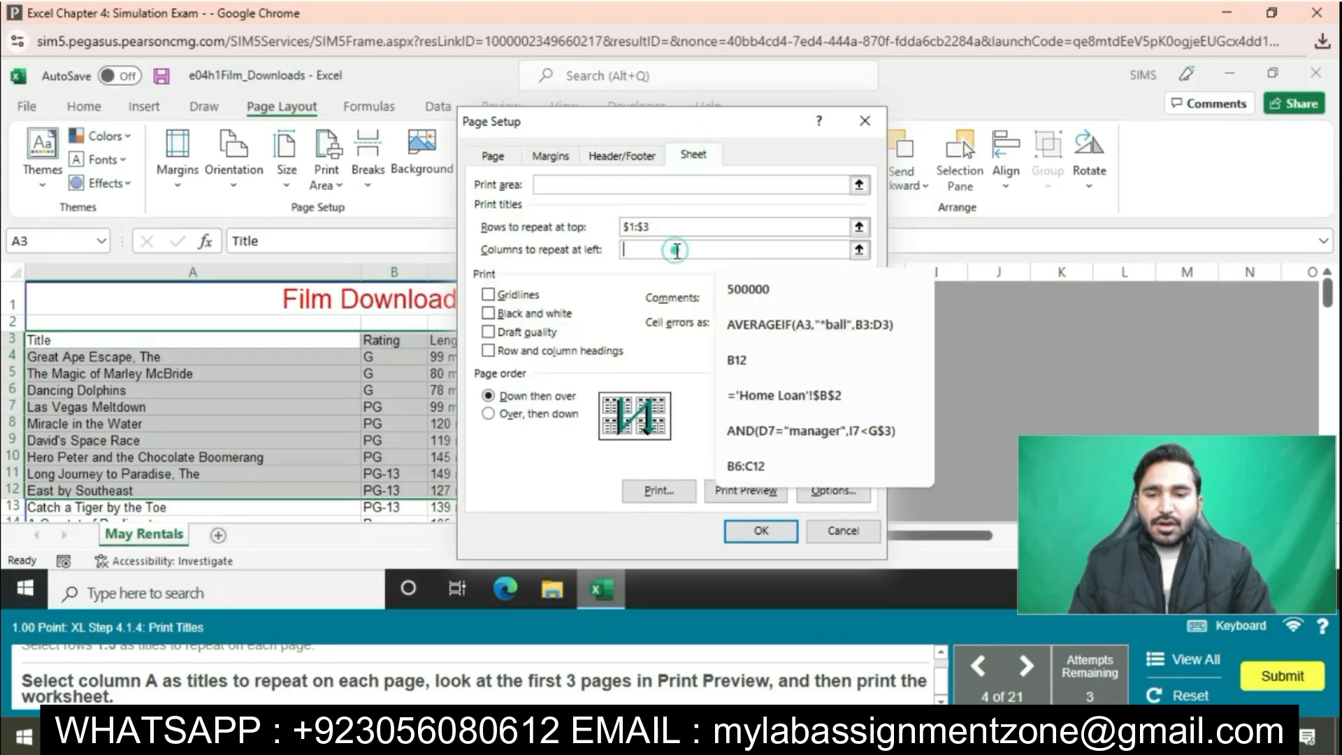
{"action": "left_click", "coordinate": [261, 272]}
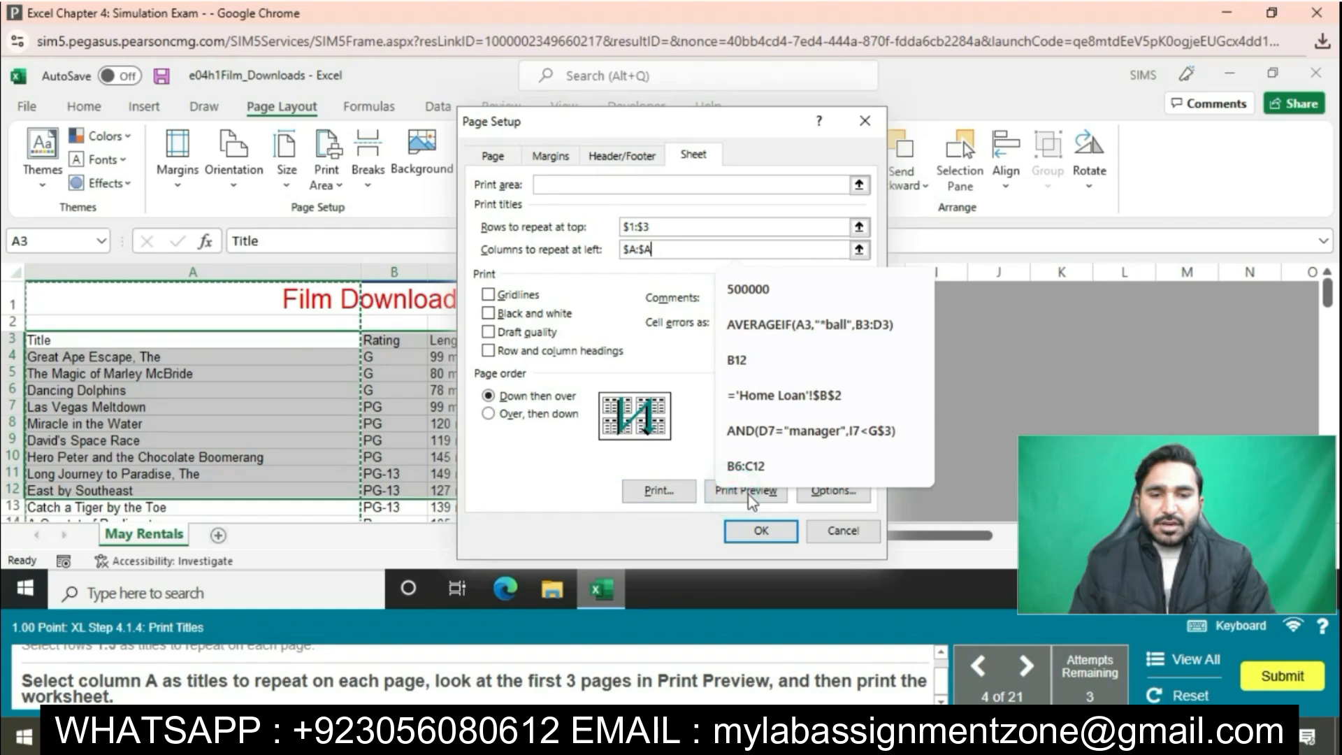
- Apply the print titles, page through the worksheet in Print Preview, and print it
{"action": "left_click", "coordinate": [733, 498]}
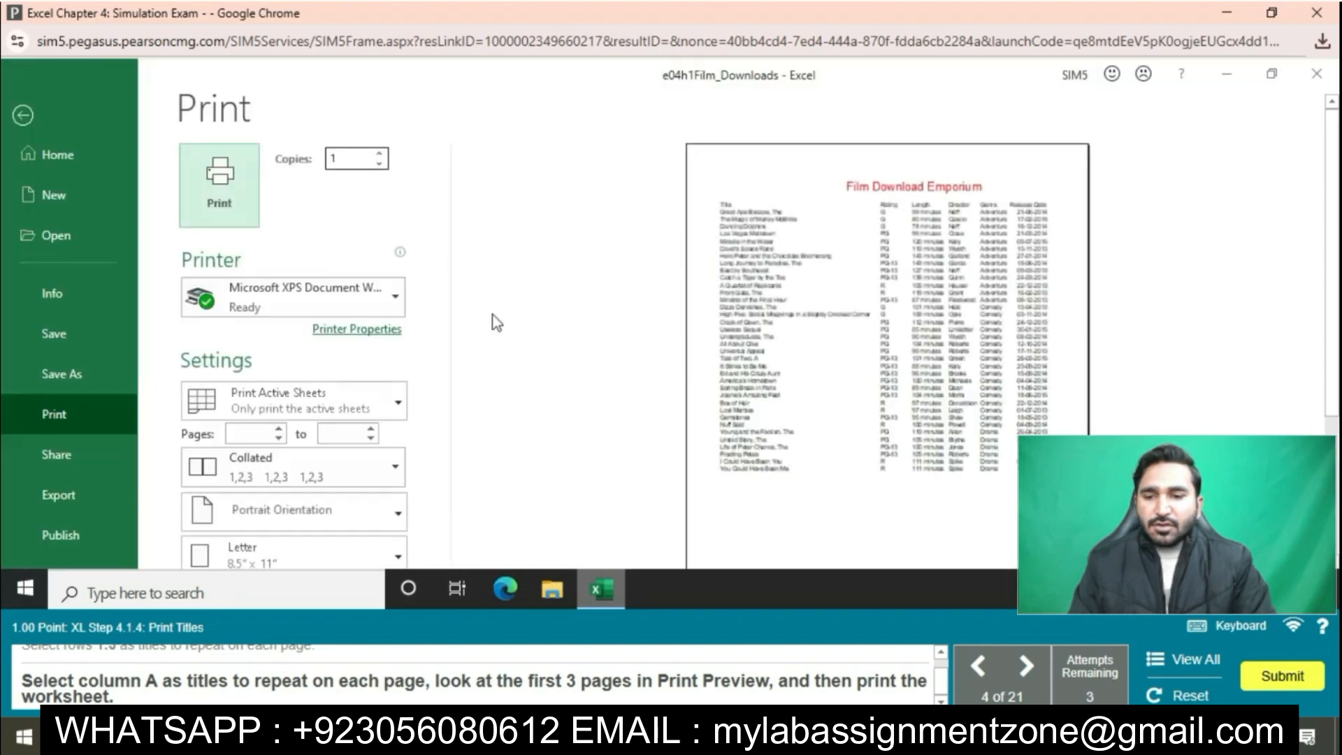
{"action": "scroll", "coordinate": [530, 434], "scroll_direction": "down", "scroll_amount": 2}
{"action": "scroll", "coordinate": [530, 434], "scroll_direction": "down", "scroll_amount": 1}
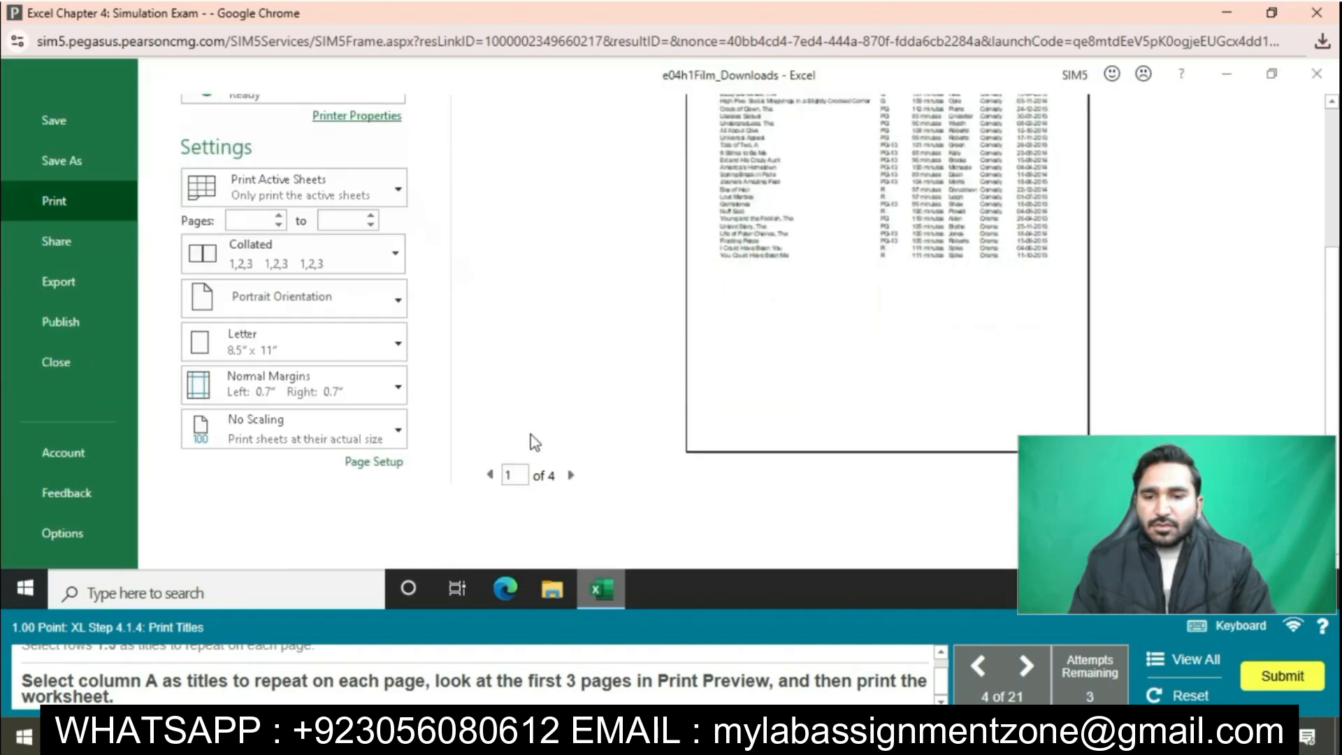
{"action": "left_click", "coordinate": [571, 477]}
{"action": "scroll", "coordinate": [342, 338], "scroll_direction": "up", "scroll_amount": 3}
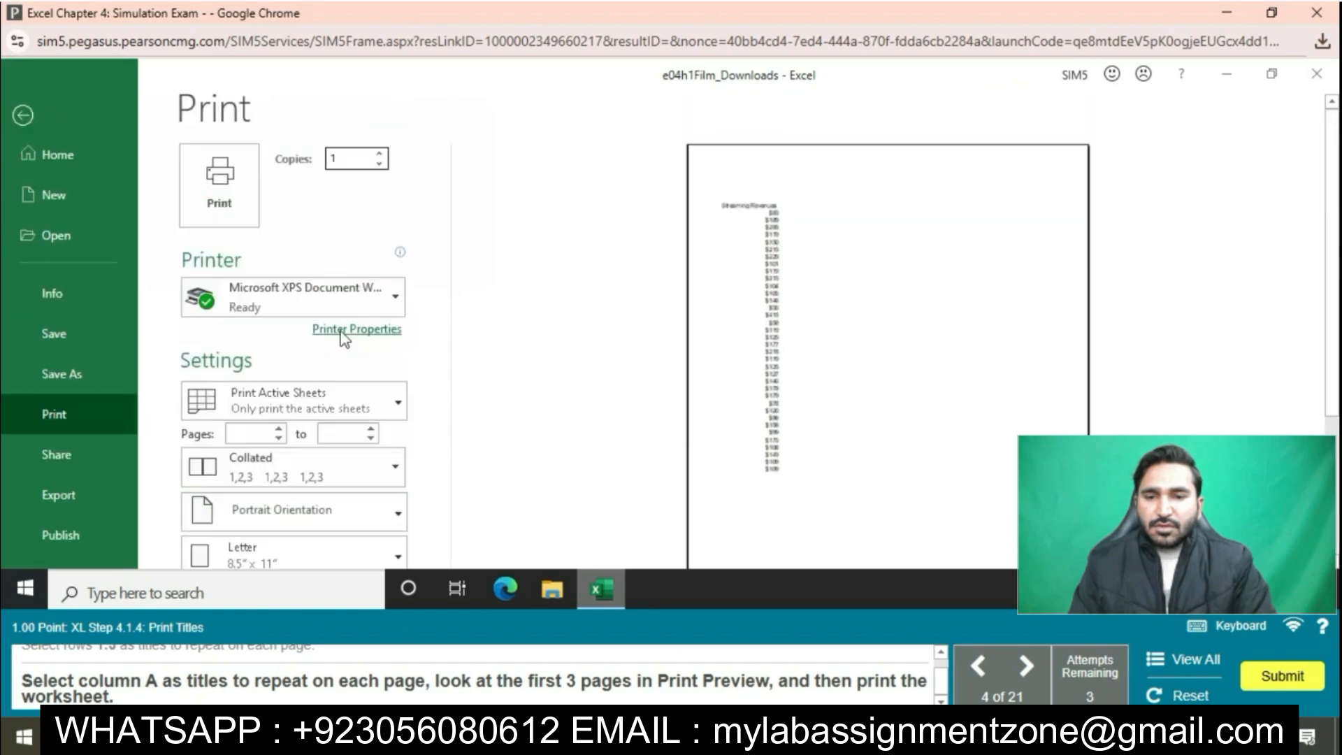
{"action": "left_click", "coordinate": [241, 209]}
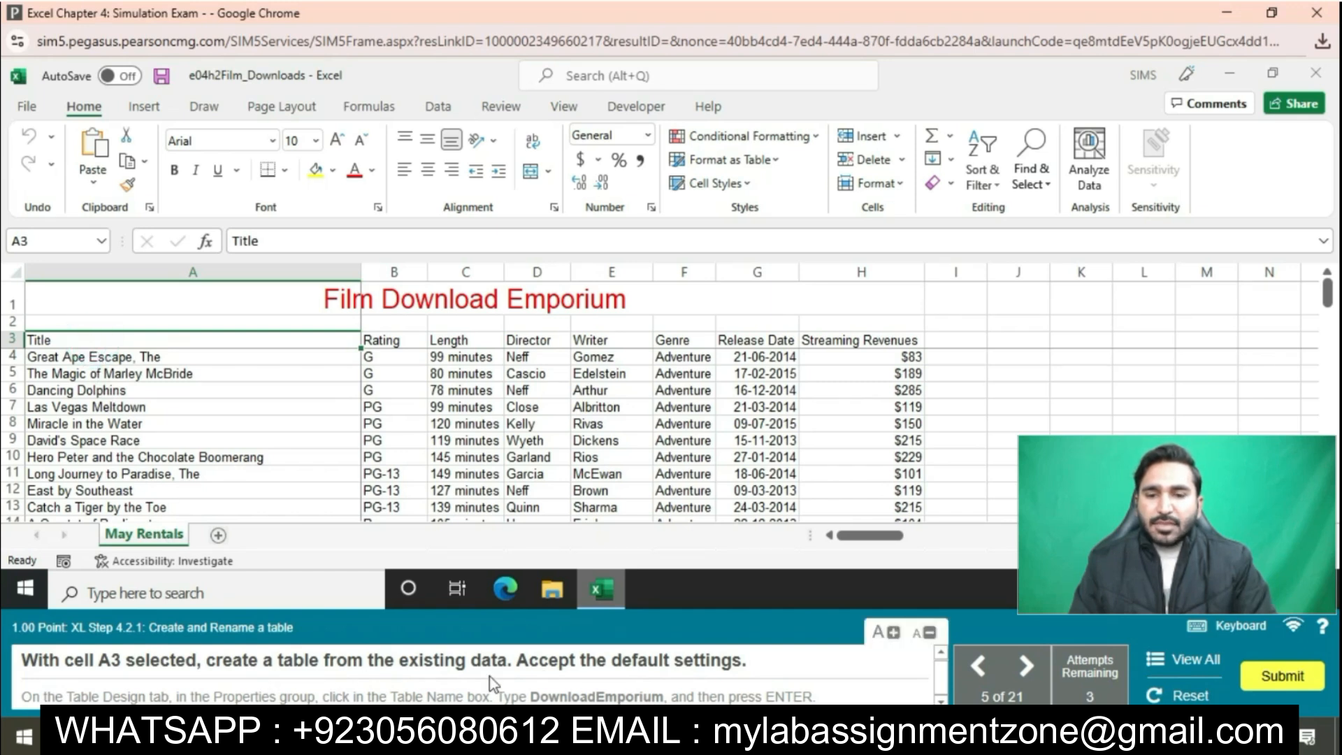
- Create a table from the existing data around cell A3, accepting the default settings
{"action": "left_click", "coordinate": [146, 106]}
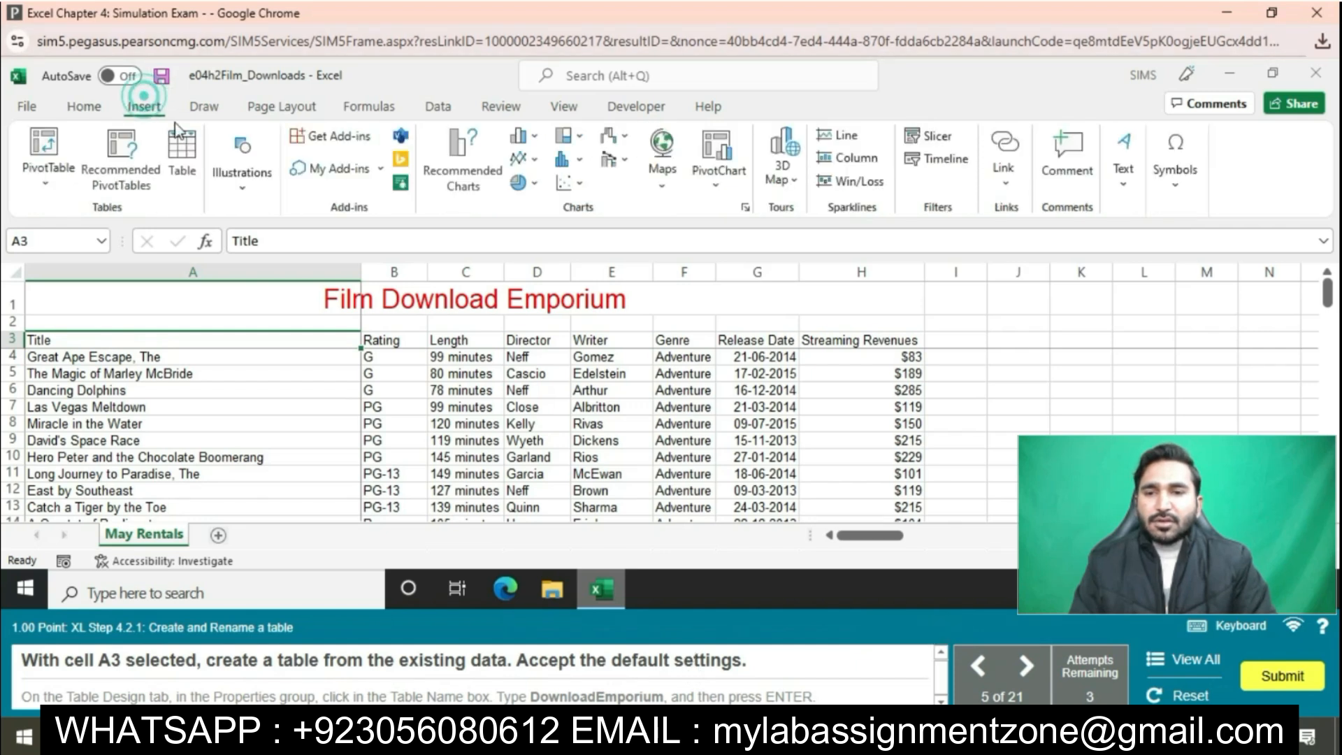
{"action": "left_click", "coordinate": [182, 150]}
{"action": "left_click", "coordinate": [657, 374]}
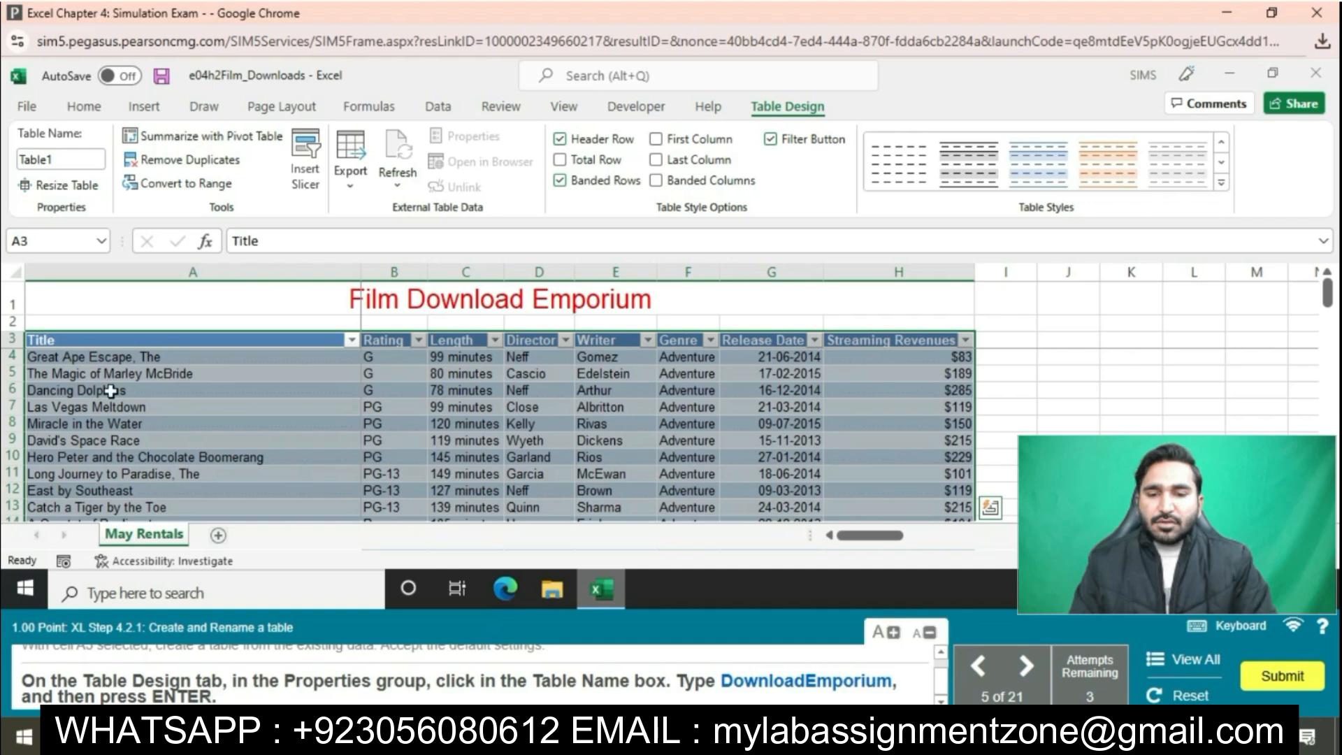
- Rename the new table as DownloadEmporium
{"action": "left_click", "coordinate": [75, 167]}
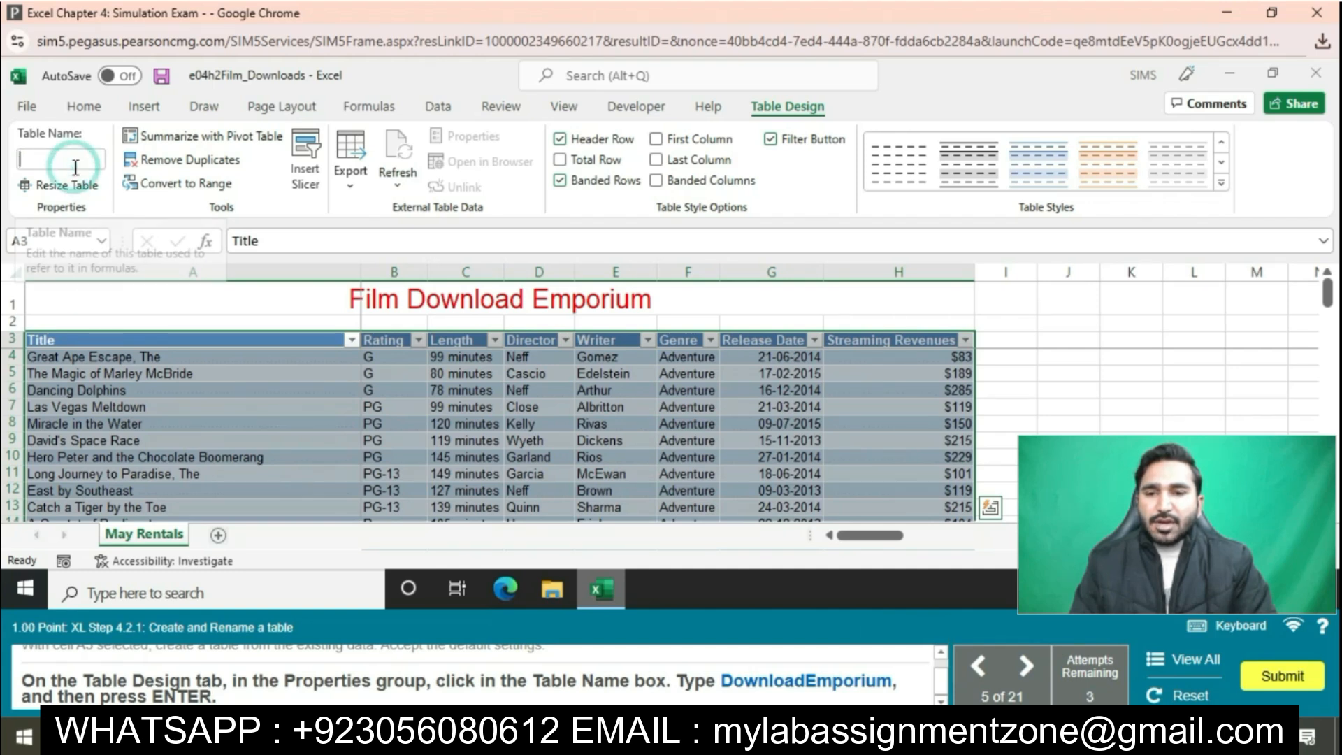
{"action": "type", "text": "Dow"}
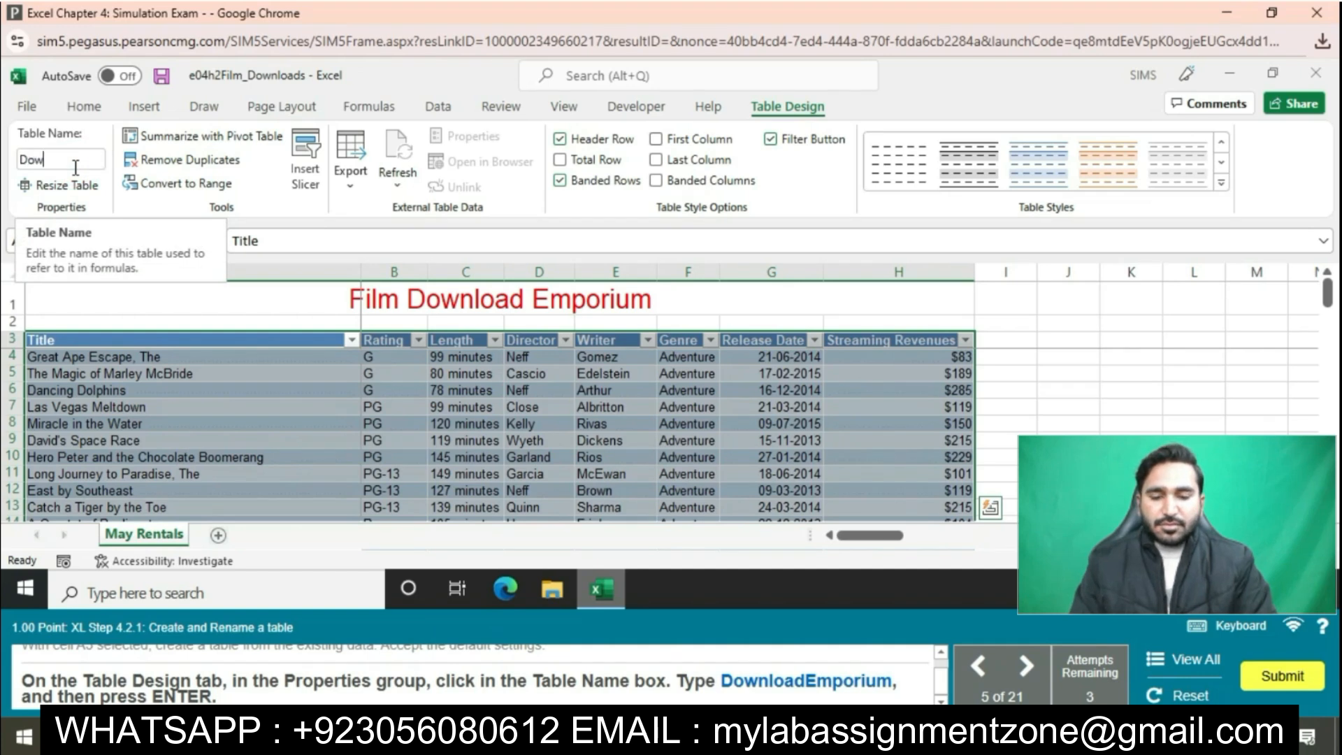
{"action": "type", "text": "nload"}
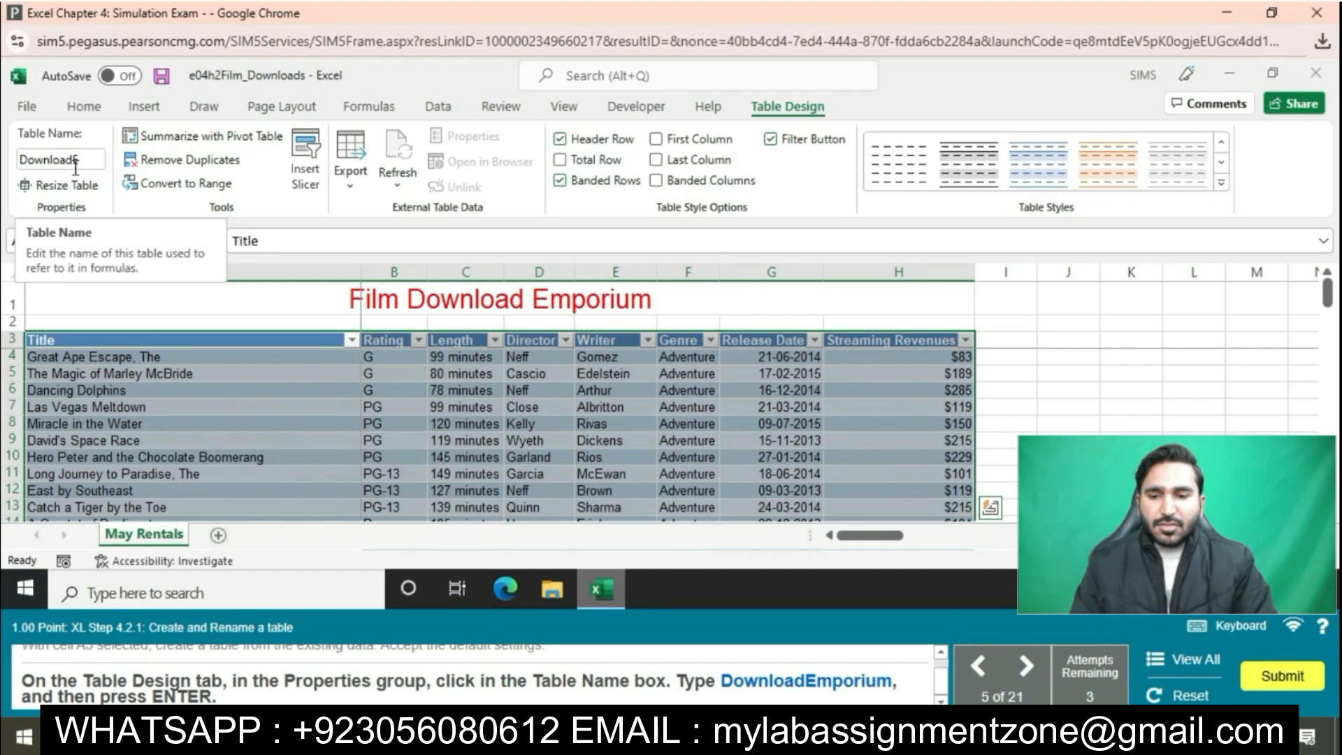
{"action": "type", "text": "Emporiu"}
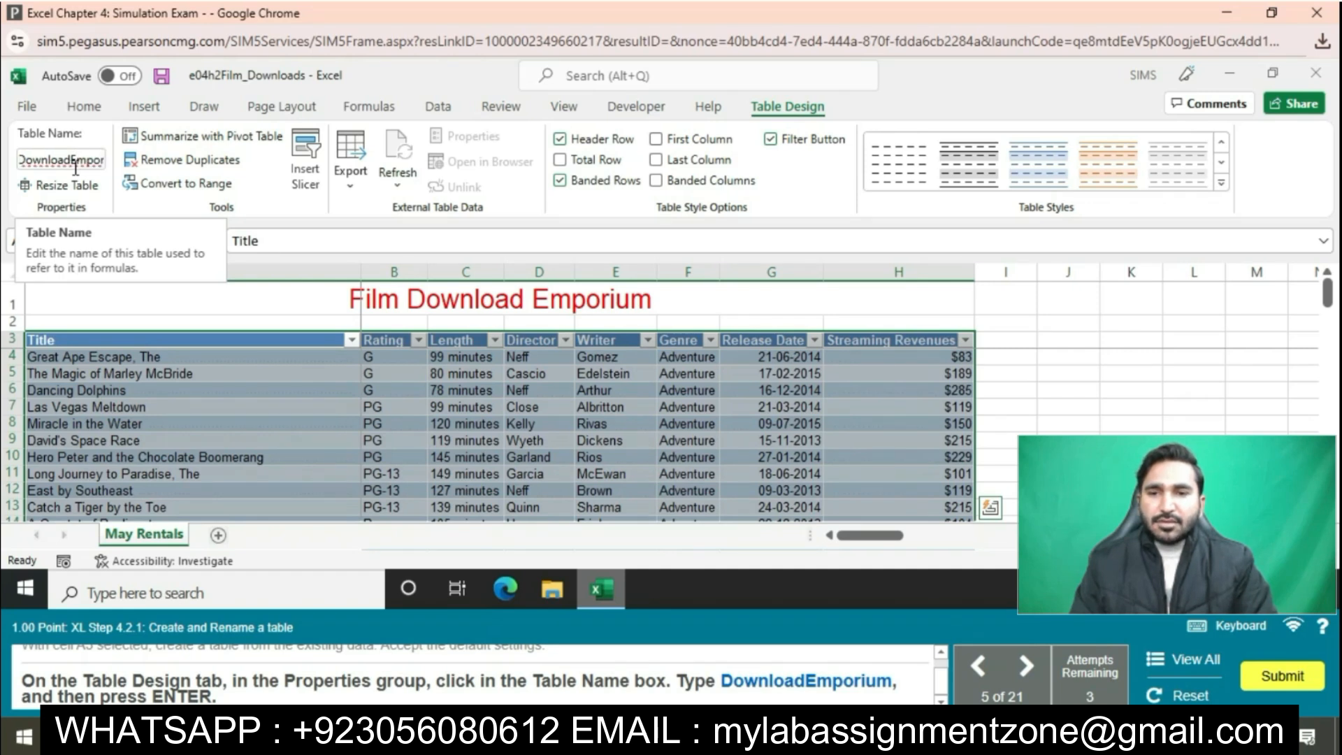
{"action": "type", "text": "m"}
{"action": "key", "text": "Return"}
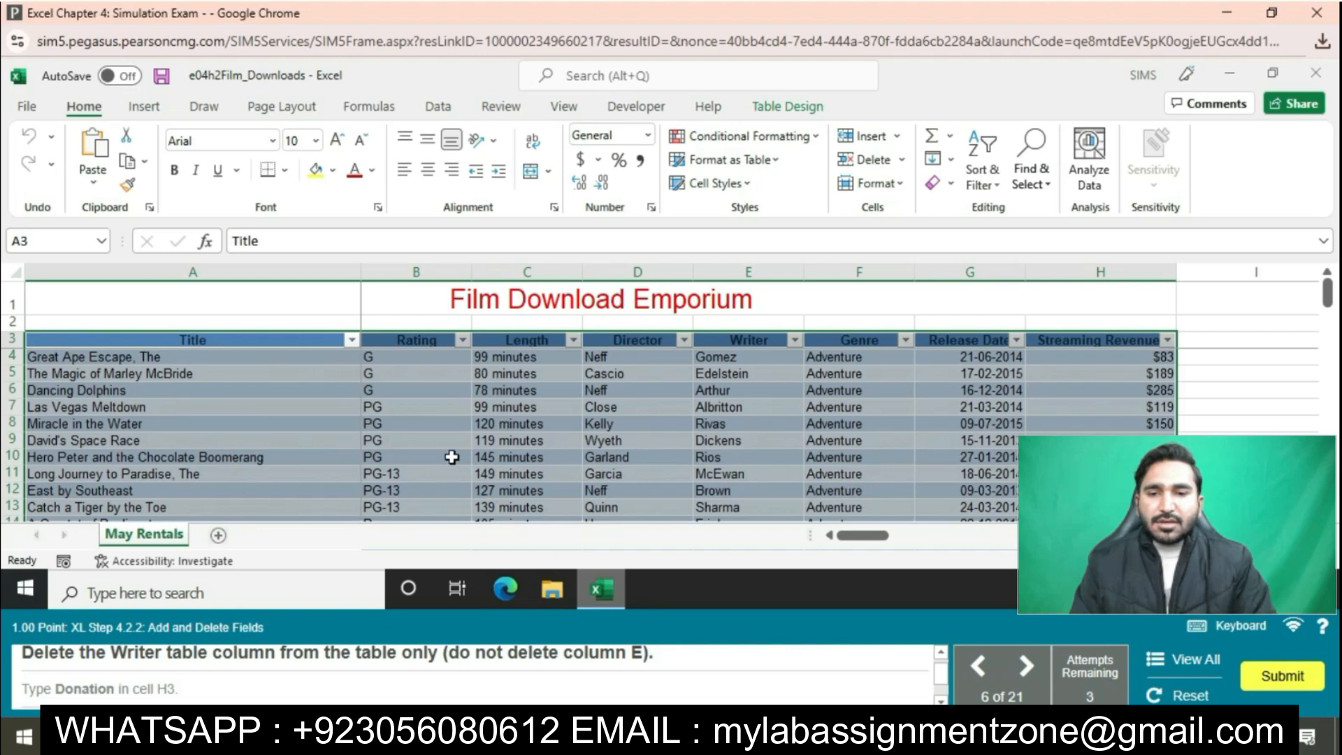
- Delete the Writer column from the table only, leaving worksheet column E in place
{"action": "left_click", "coordinate": [738, 342]}
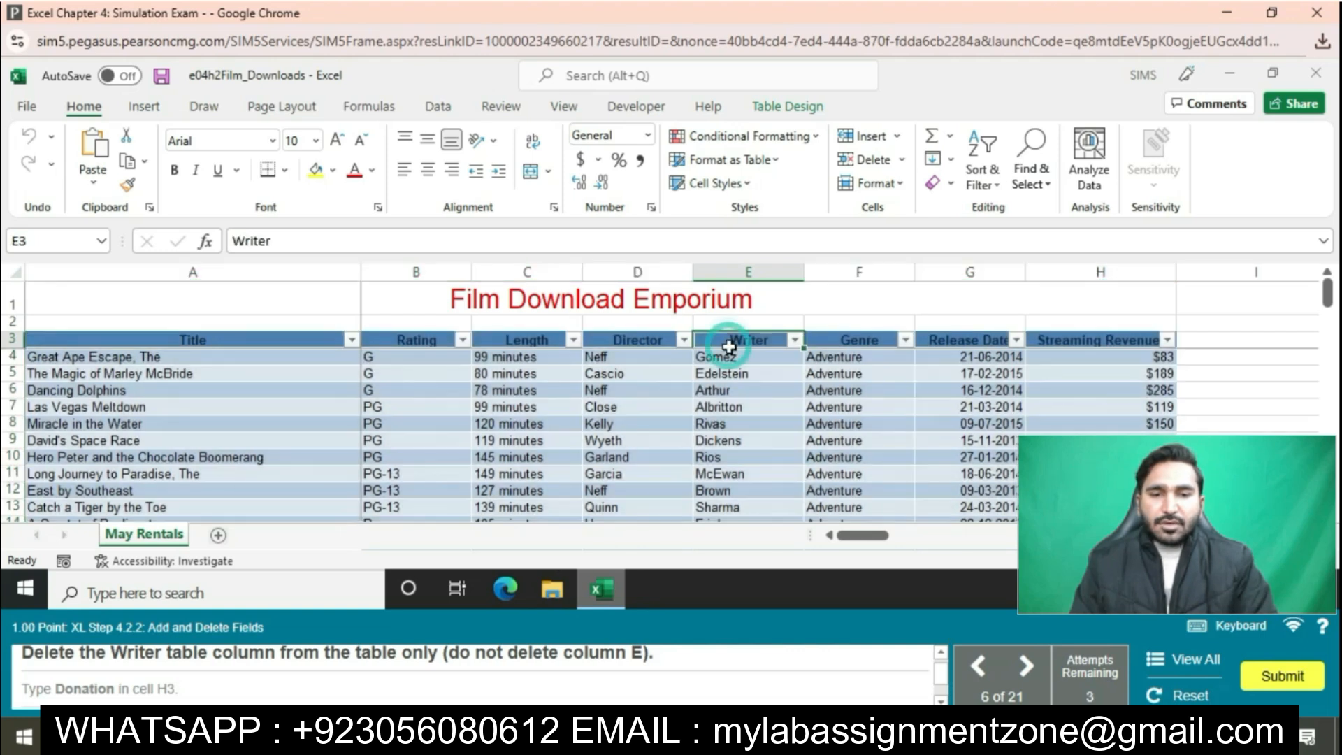
{"action": "left_click", "coordinate": [901, 161]}
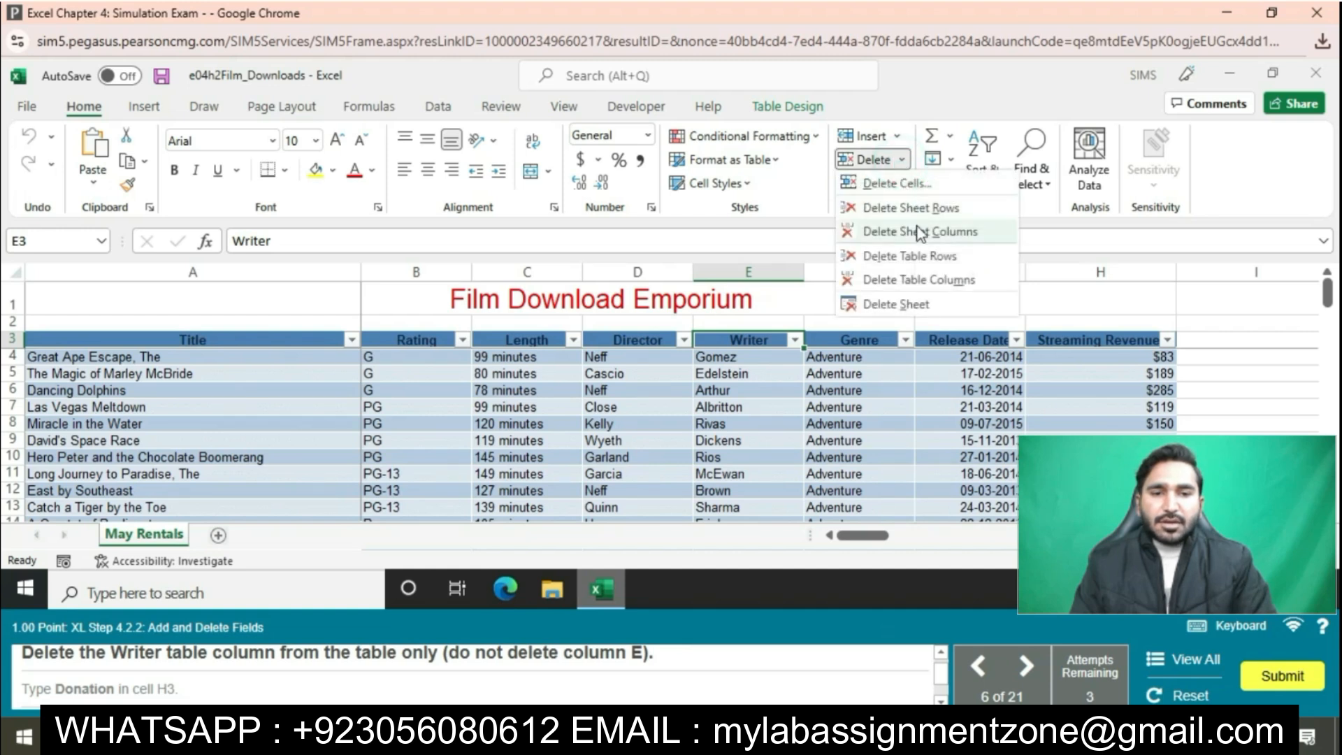
{"action": "left_click", "coordinate": [927, 281]}
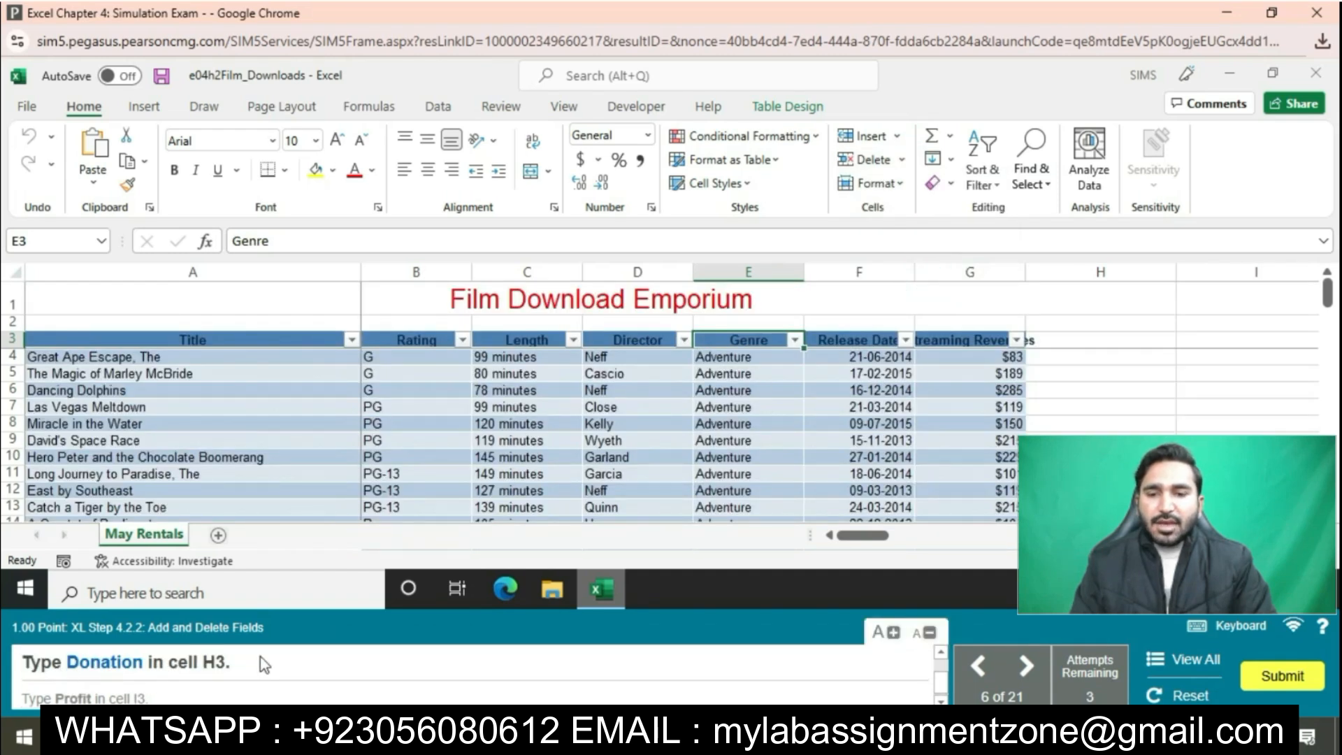
- Add a table field by entering the heading Donation in cell H3
{"action": "left_click", "coordinate": [1080, 336]}
{"action": "key", "text": "BackSpace"}
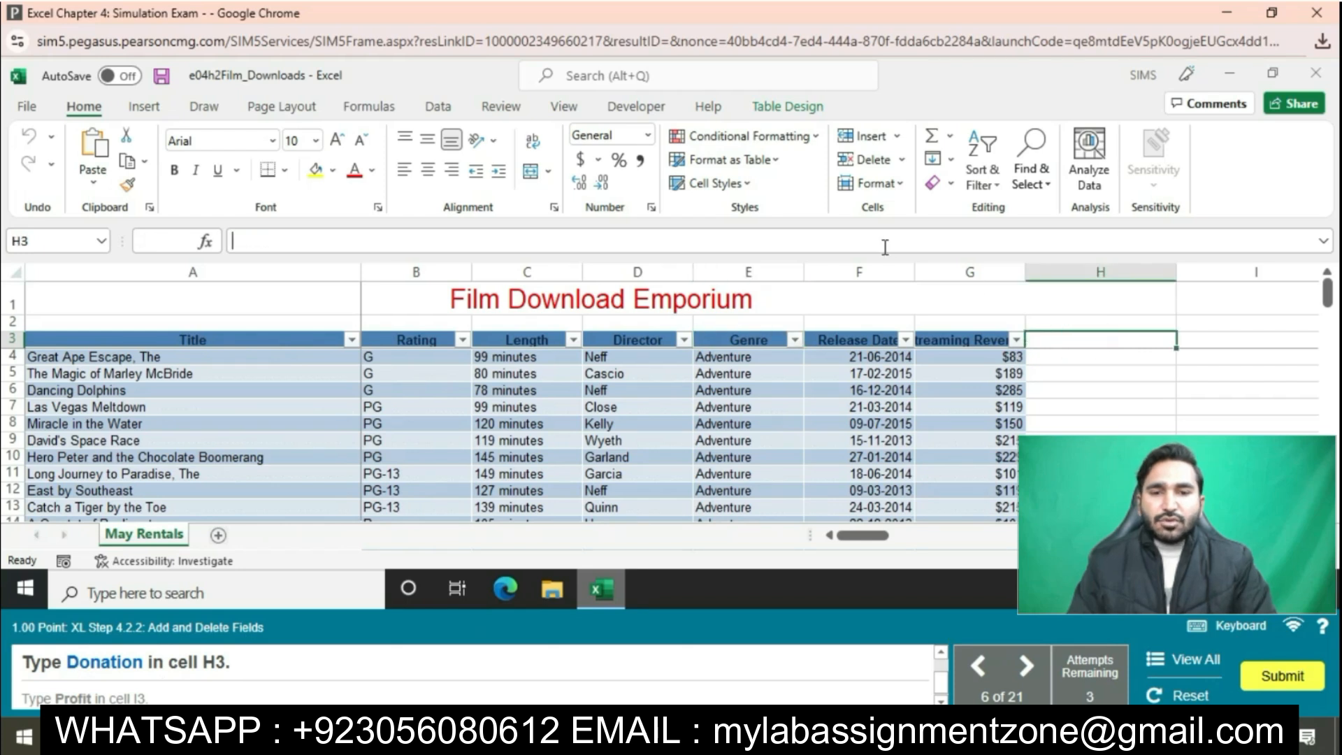
{"action": "type", "text": "Do"}
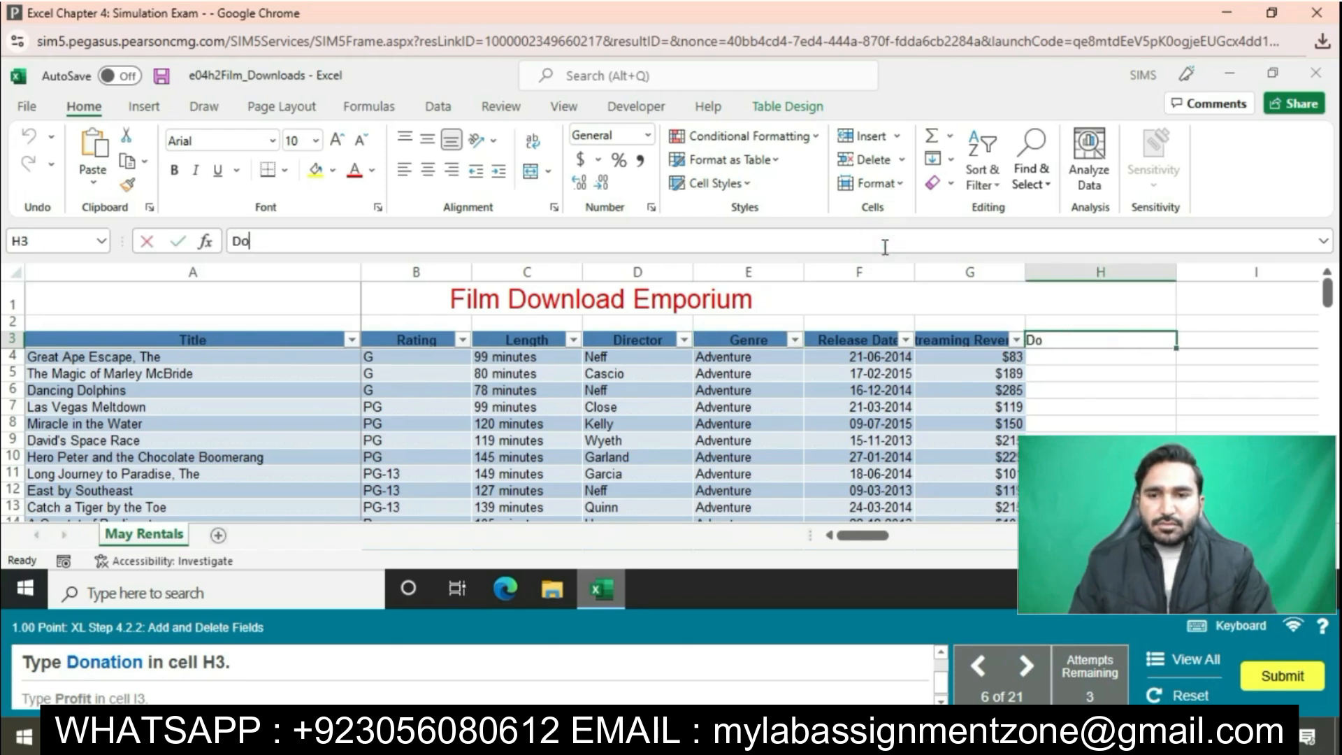
{"action": "type", "text": "nation"}
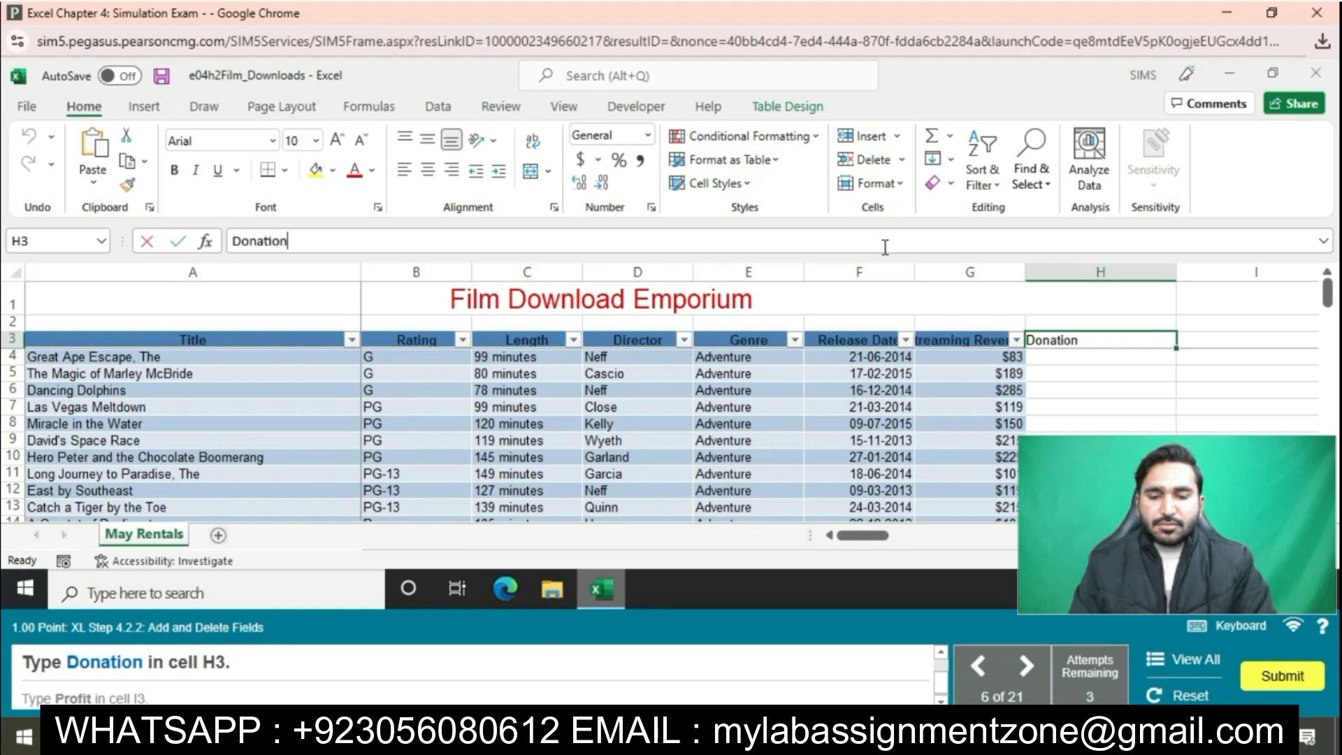
{"action": "key", "text": "Return"}
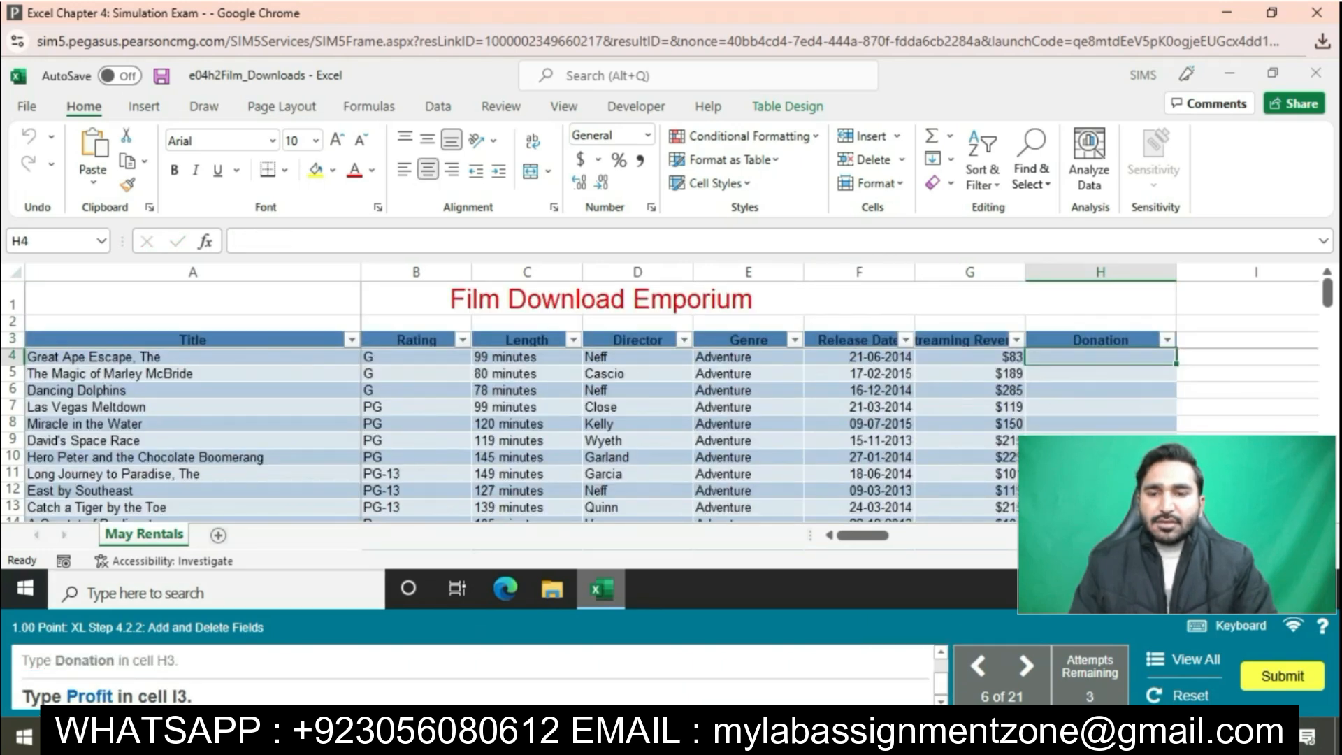
- Add another table field by entering the heading Profit in cell I3
{"action": "left_click", "coordinate": [1224, 339]}
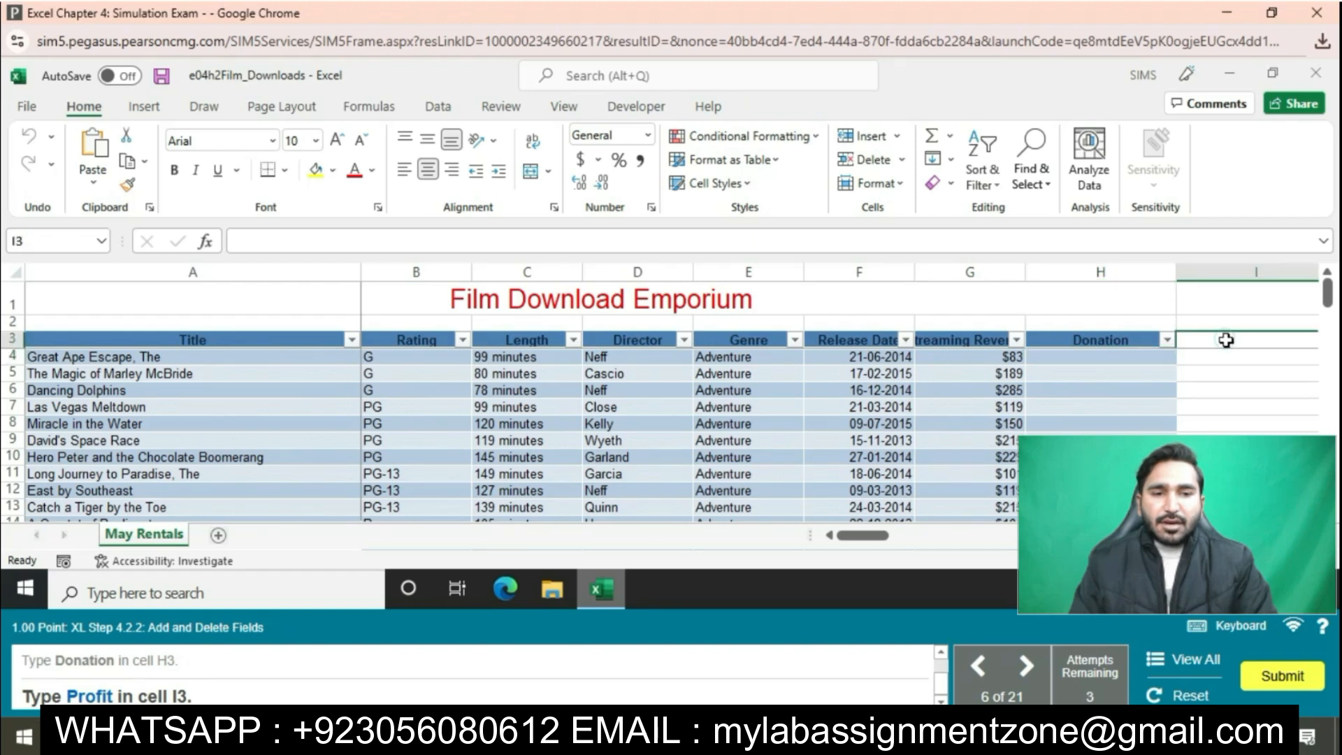
{"action": "left_click", "coordinate": [967, 247]}
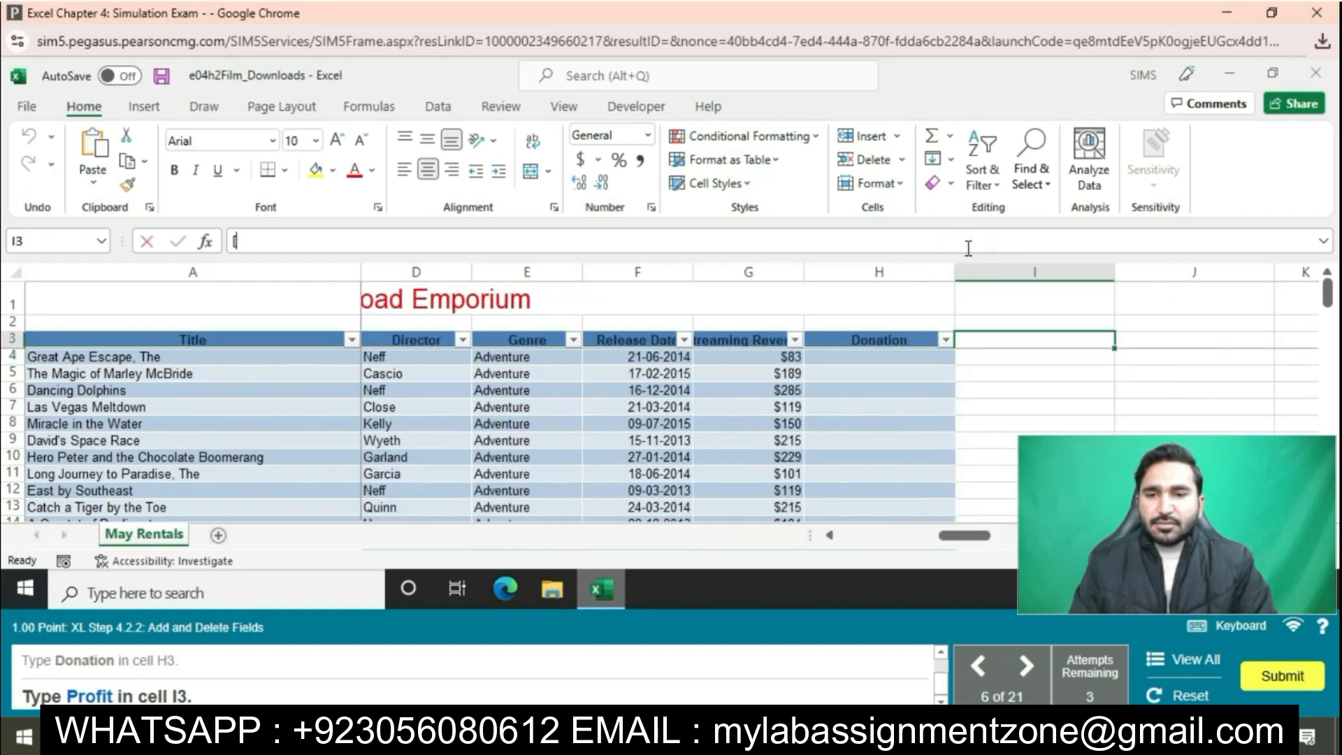
{"action": "key", "text": "BackSpace"}
{"action": "type", "text": "Pro"}
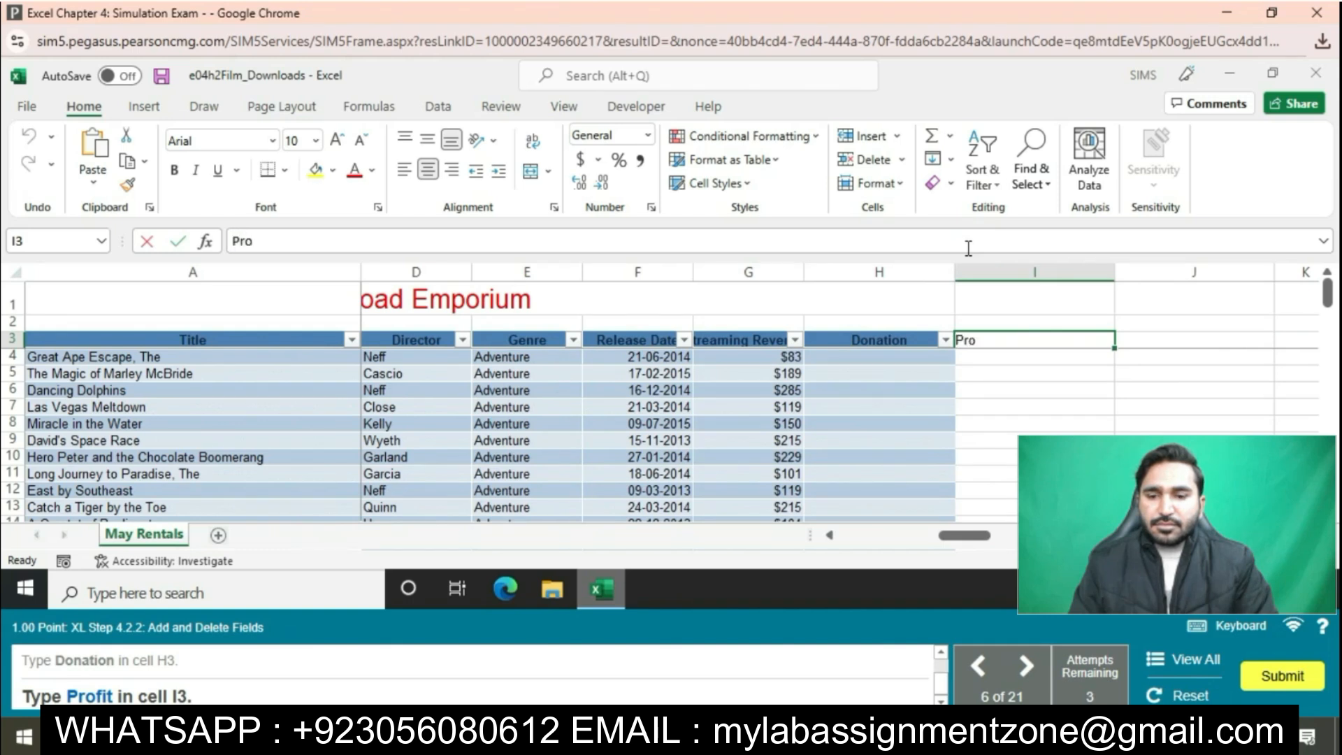
{"action": "type", "text": "fo"}
{"action": "key", "text": "BackSpace"}
{"action": "type", "text": "it"}
{"action": "key", "text": "Return"}
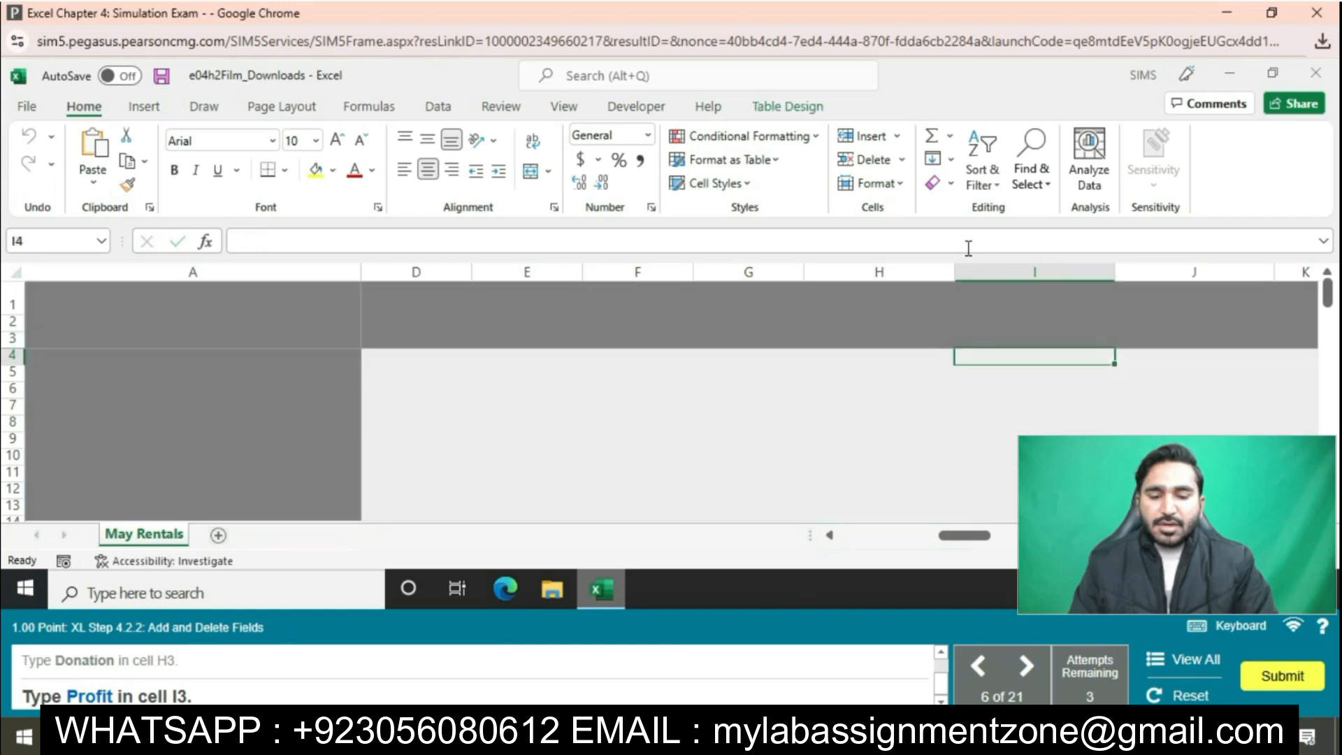